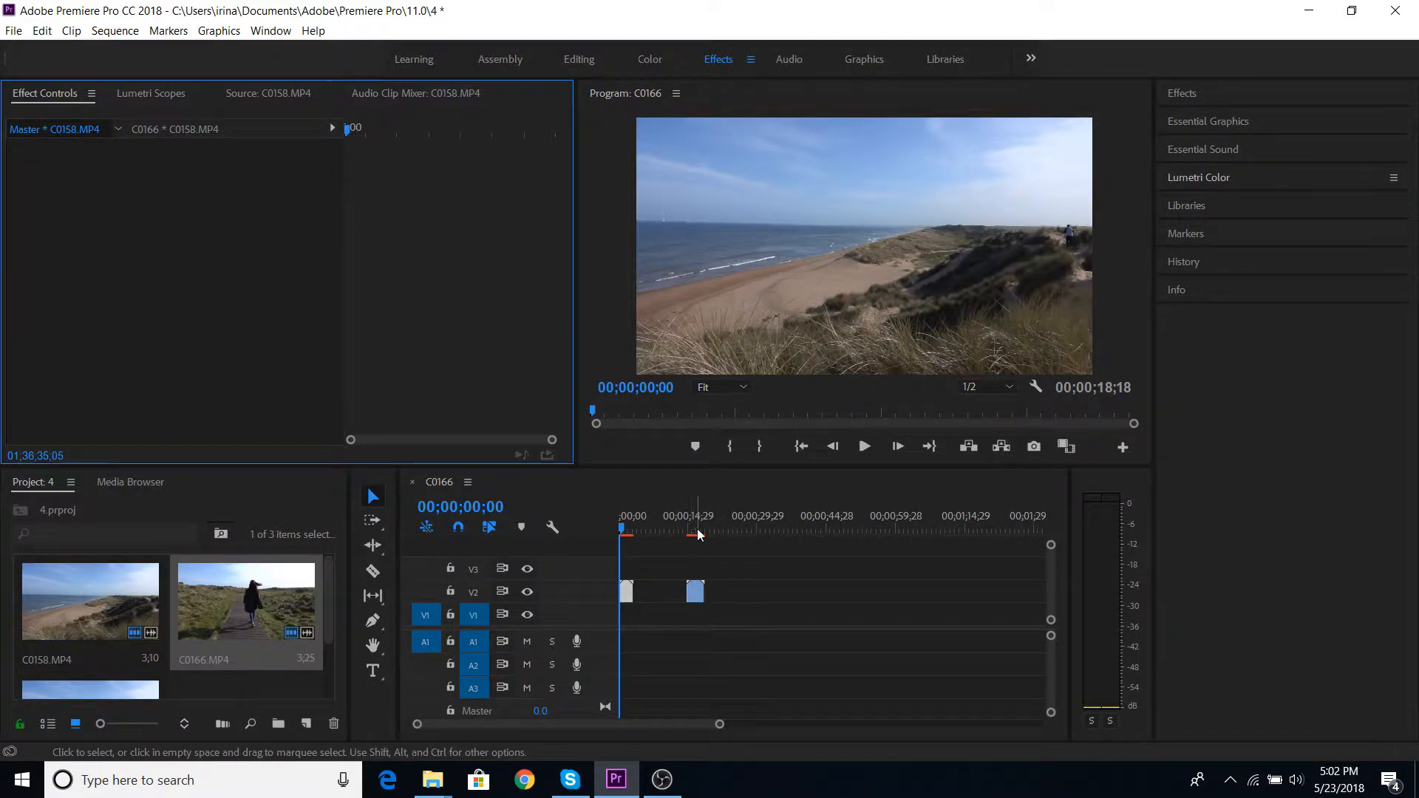
- Display the Lumetri Scopes for the beach clip
{"action": "left_click", "coordinate": [123, 94]}
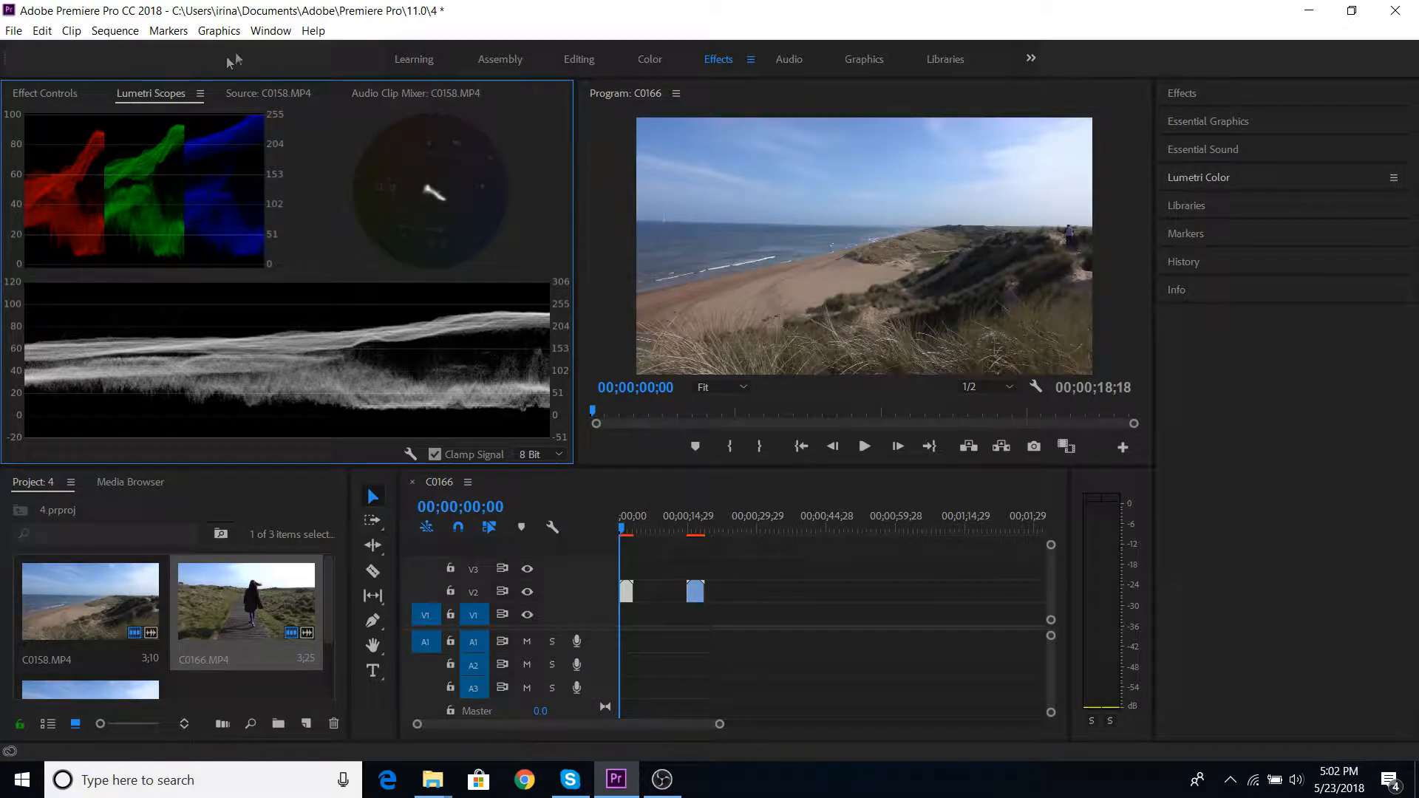
{"action": "left_click", "coordinate": [270, 30]}
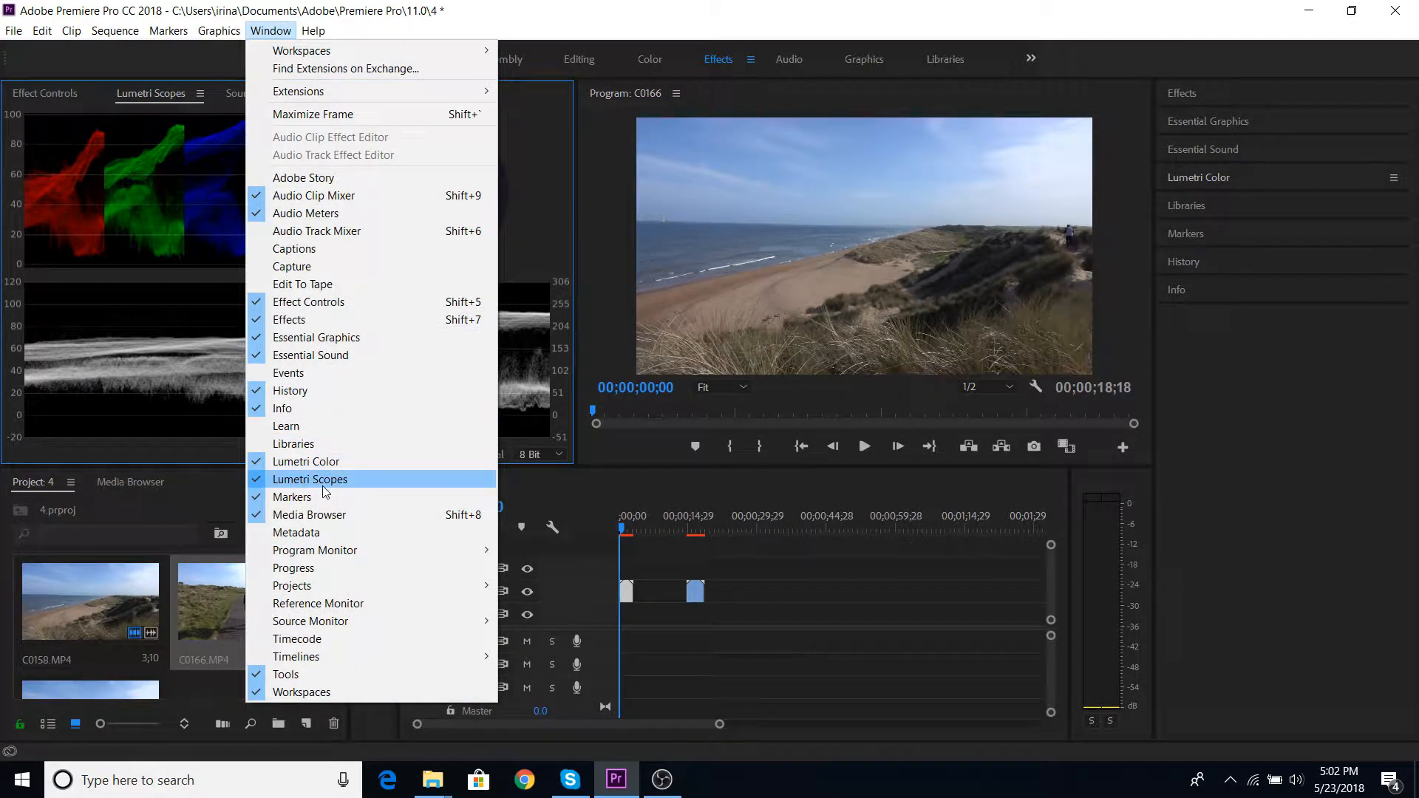
{"action": "left_click", "coordinate": [157, 277]}
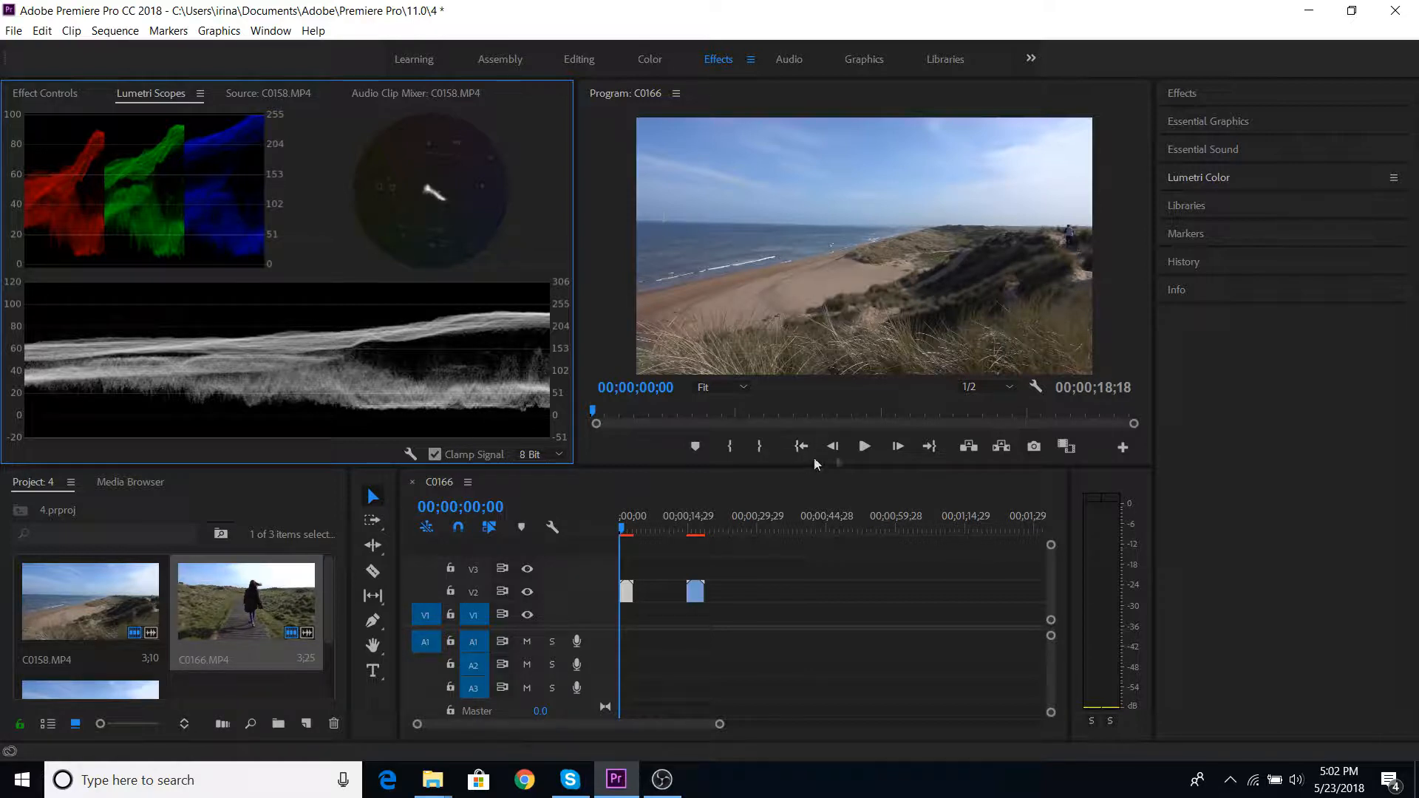
- Play the opening of the beach clip and return the playhead to the start of the sequence
{"action": "left_click", "coordinate": [864, 448]}
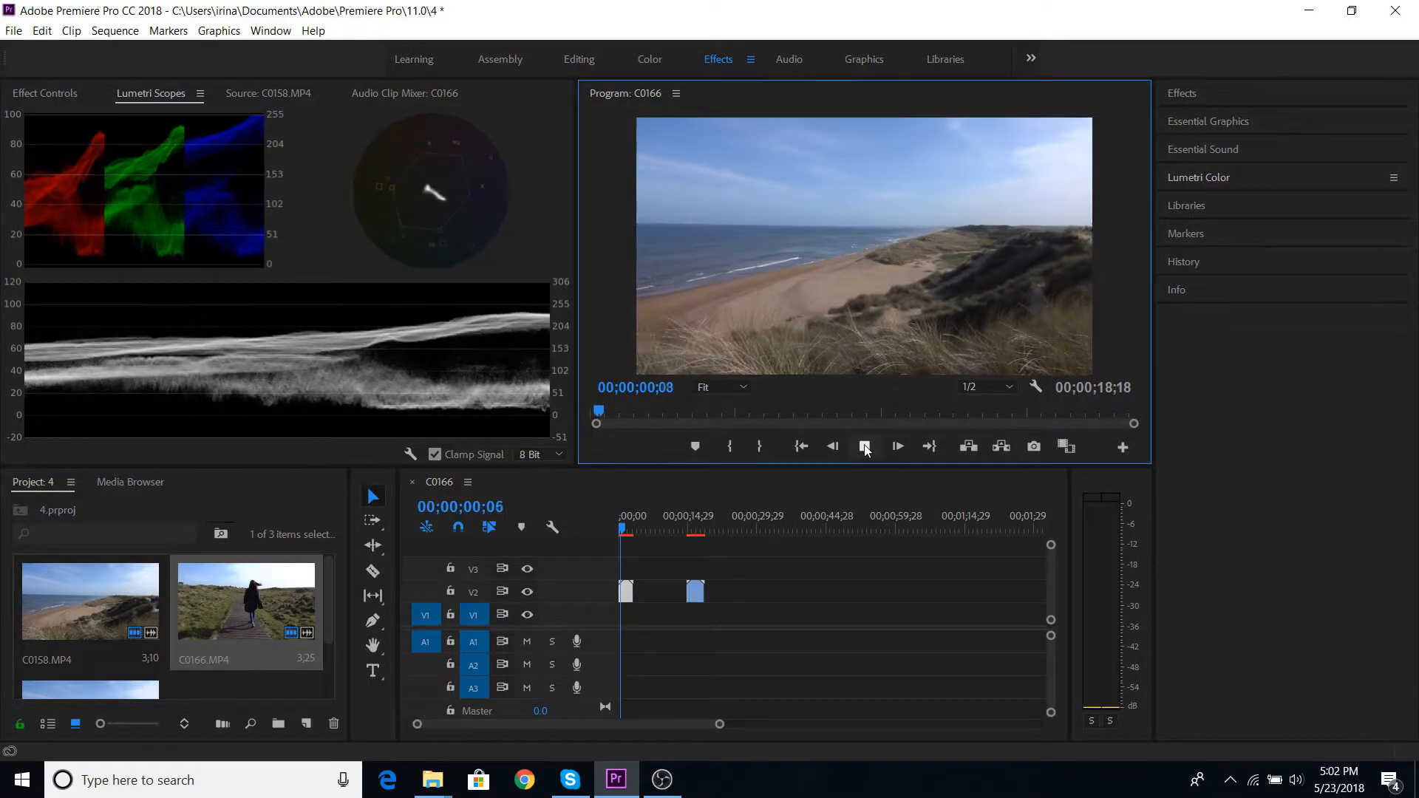
{"action": "left_click", "coordinate": [863, 448]}
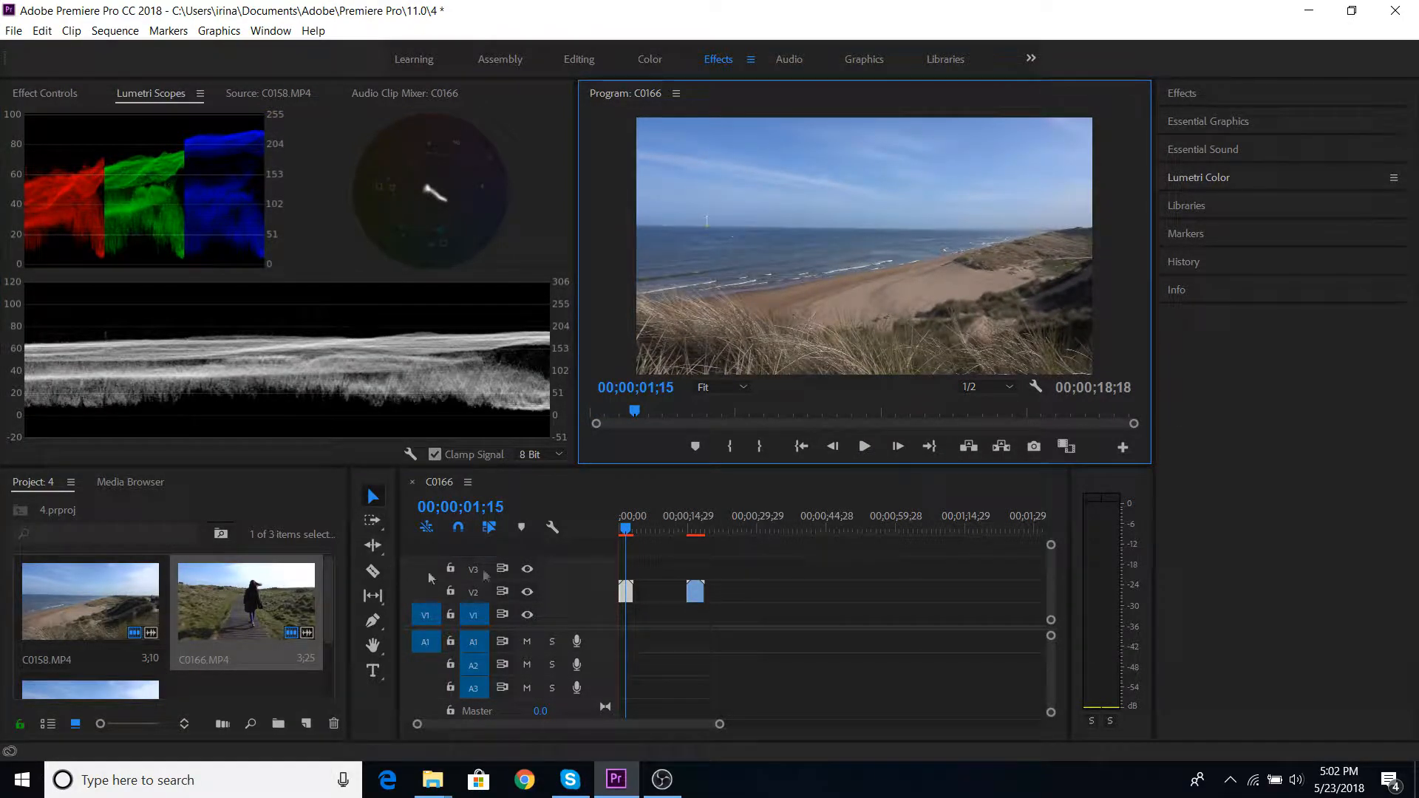
{"action": "left_click_drag", "start_coordinate": [625, 529], "coordinate": [613, 536]}
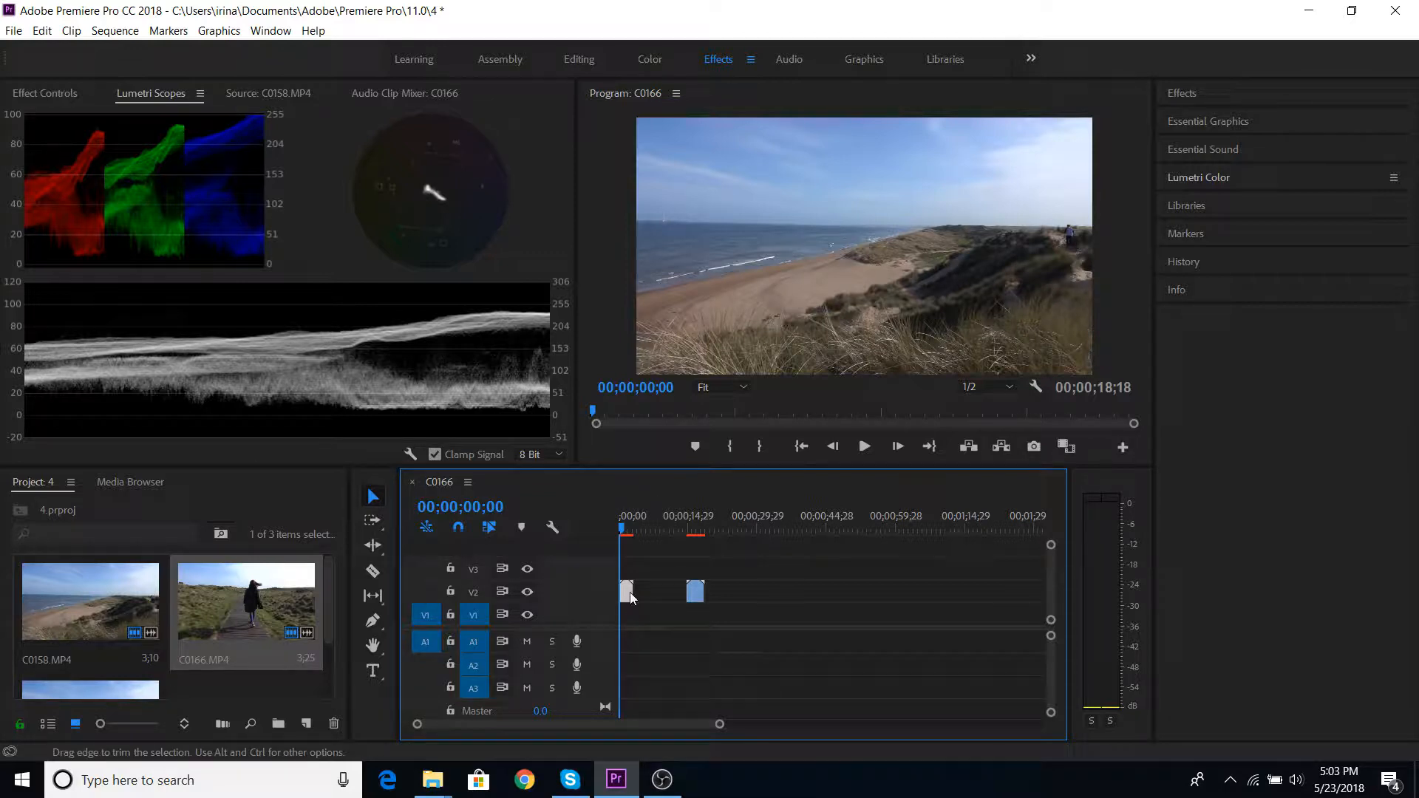
- Pull the black and white points of the beach clip's Lumetri RGB curve slightly inward to widen its tonal range
{"action": "left_click", "coordinate": [1209, 177]}
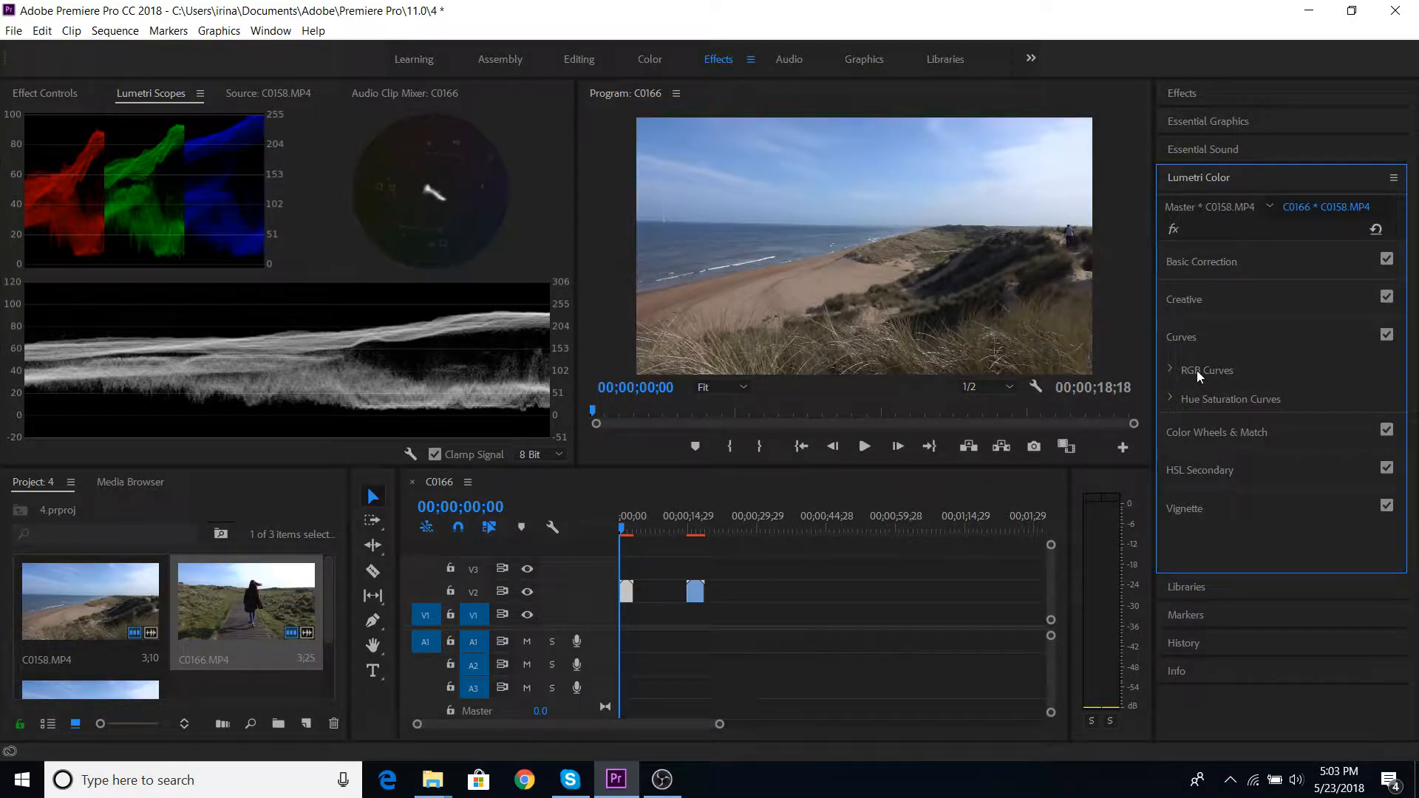
{"action": "left_click", "coordinate": [1174, 370]}
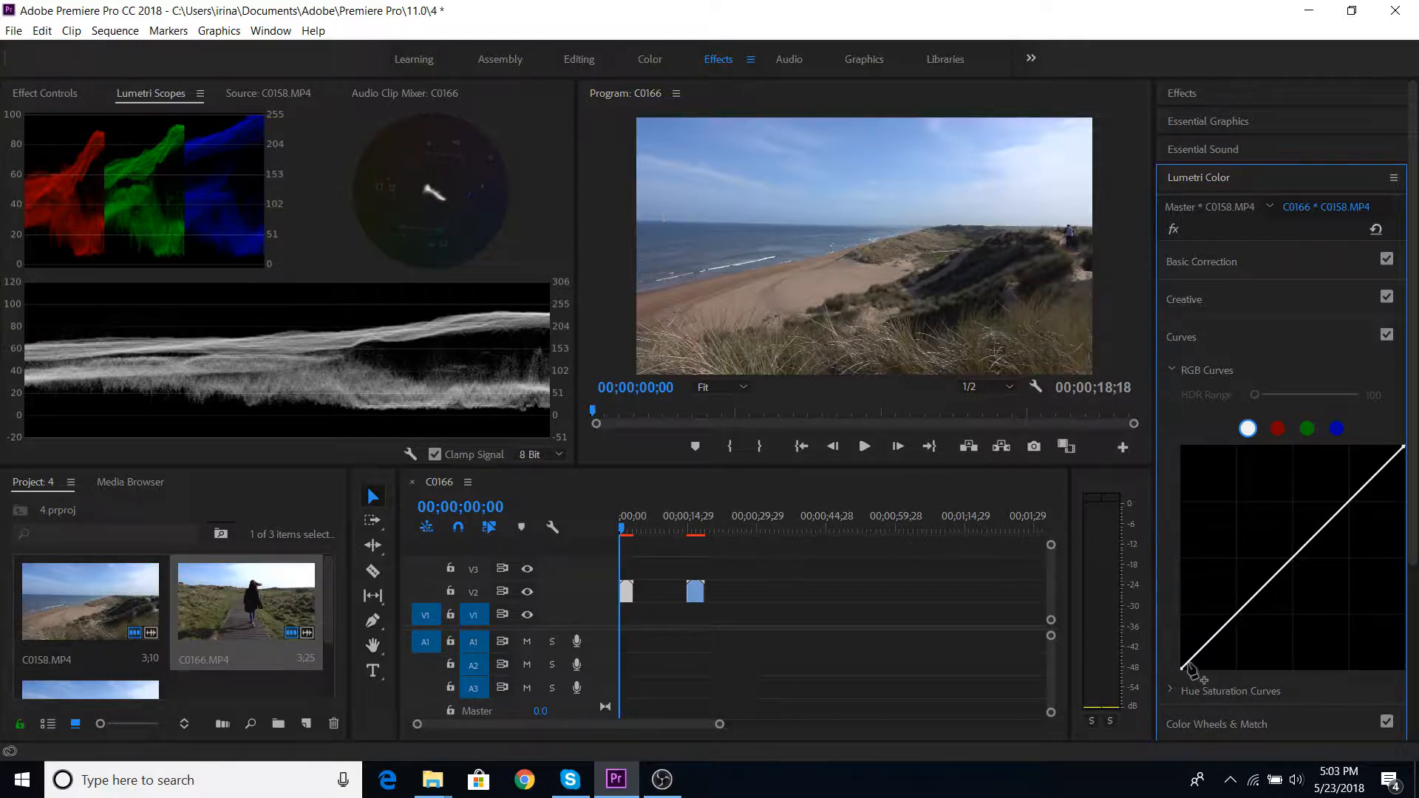
{"action": "left_click_drag", "start_coordinate": [1182, 671], "coordinate": [1190, 669]}
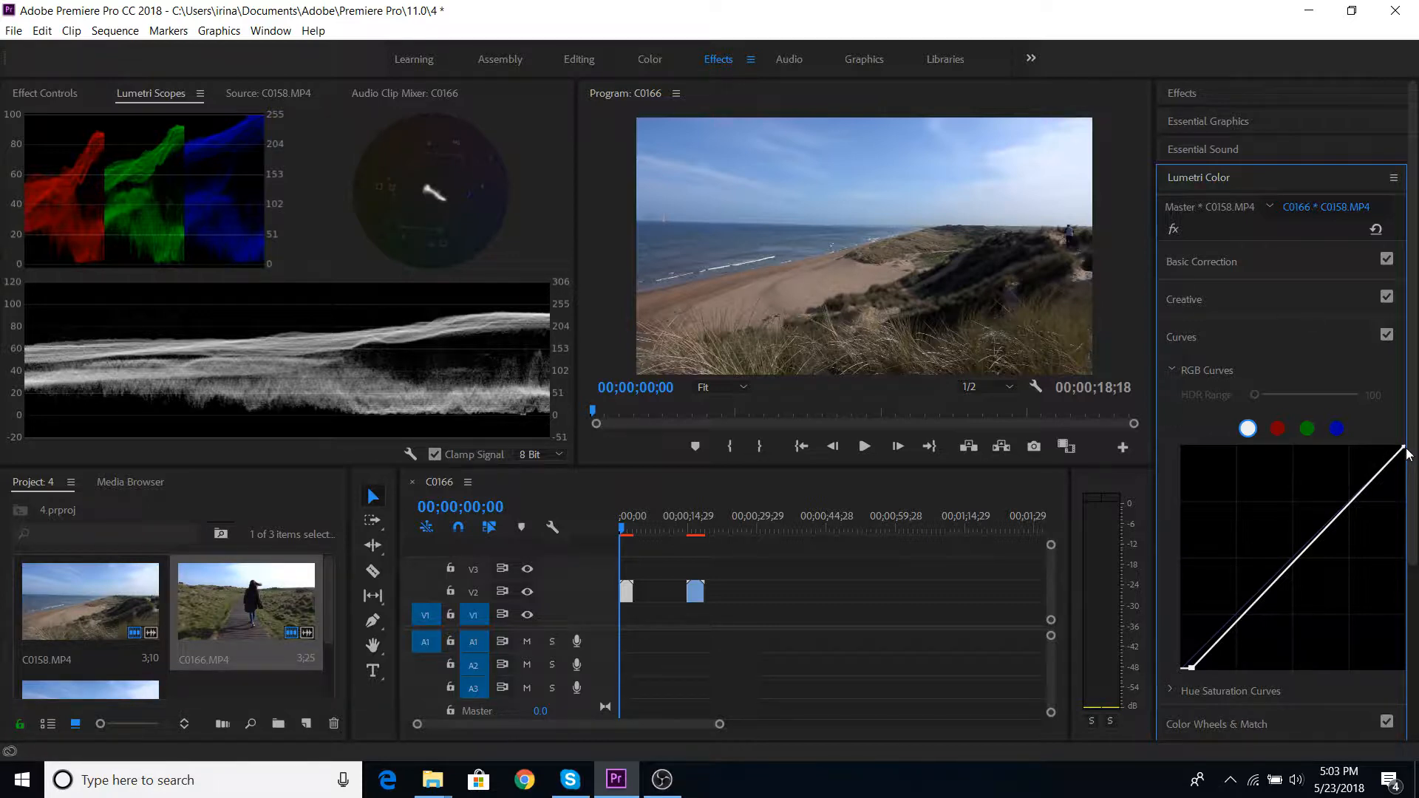
{"action": "left_click_drag", "start_coordinate": [1405, 450], "coordinate": [1396, 449]}
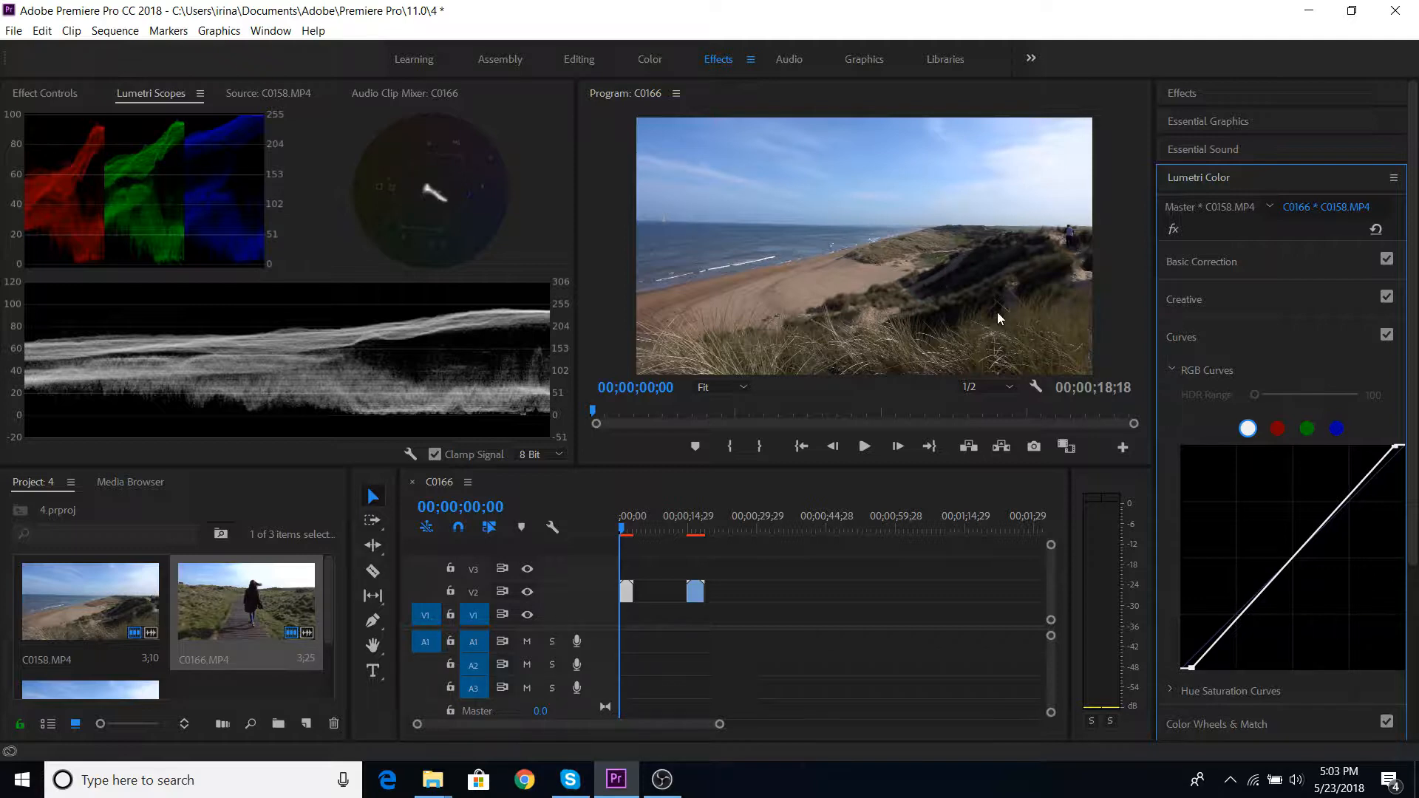
{"action": "left_click_drag", "start_coordinate": [1191, 668], "coordinate": [1186, 669]}
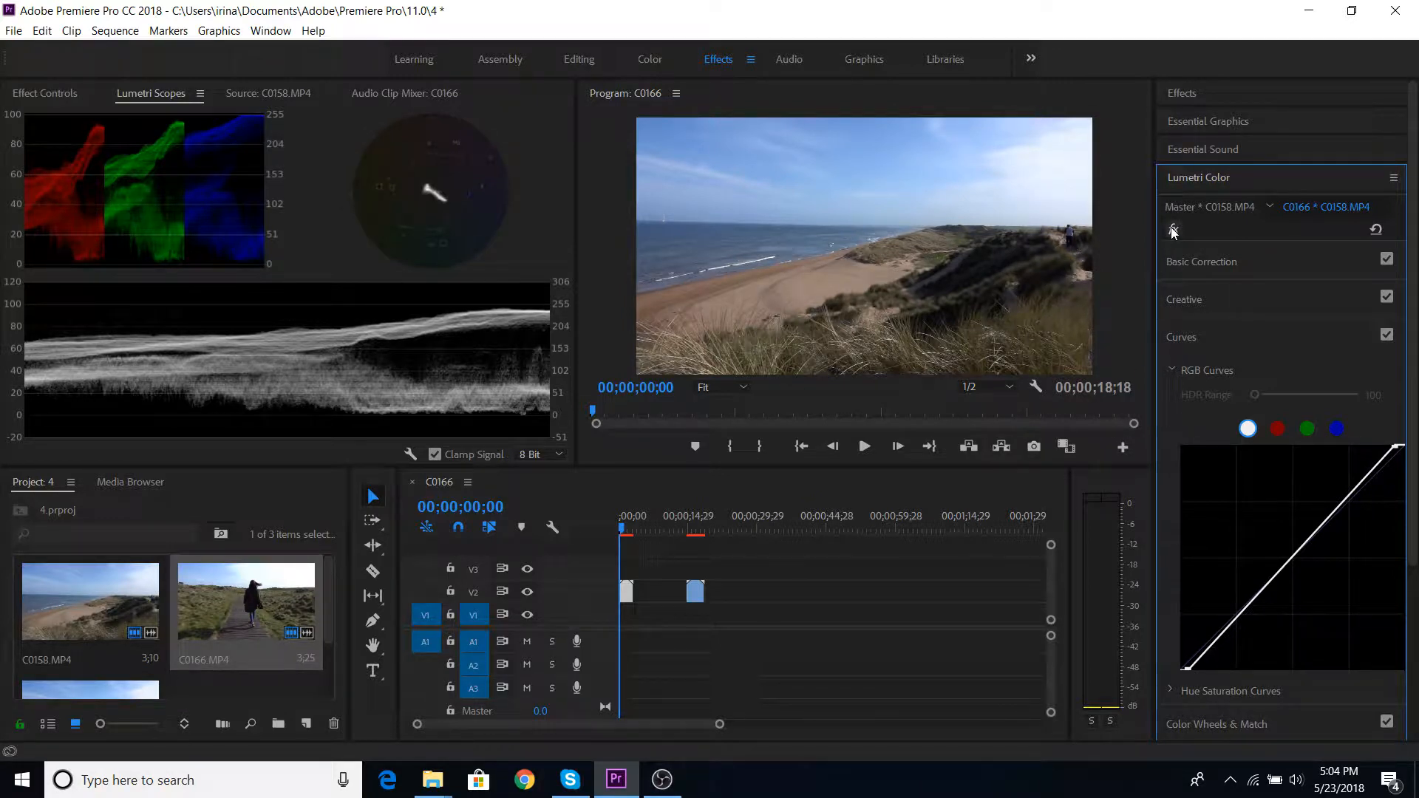
- In the beach clip's Lumetri basic correction, set contrast to 13.3, exposure to 0.5 and shadows to 11.5
{"action": "left_click", "coordinate": [1181, 268]}
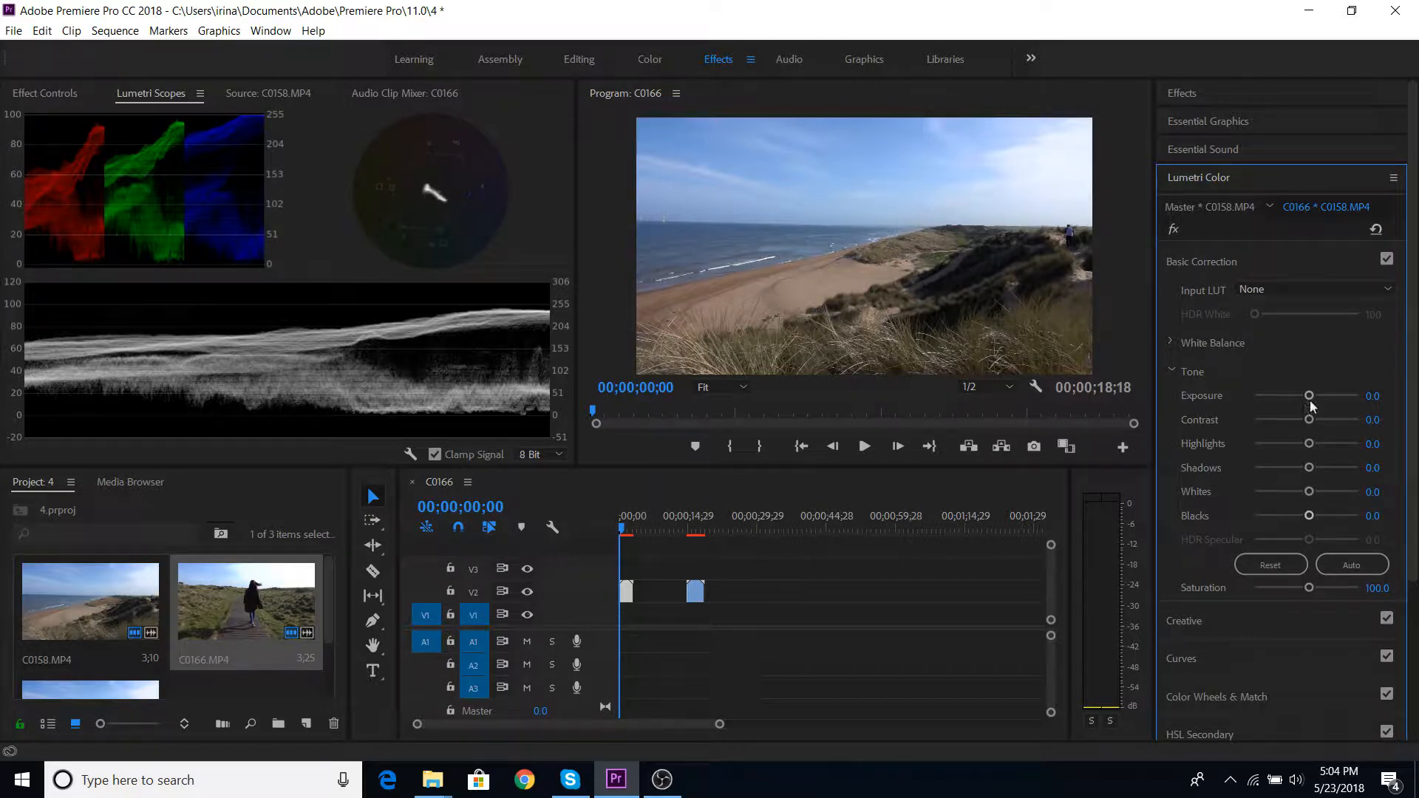
{"action": "left_click_drag", "start_coordinate": [1310, 420], "coordinate": [1314, 422]}
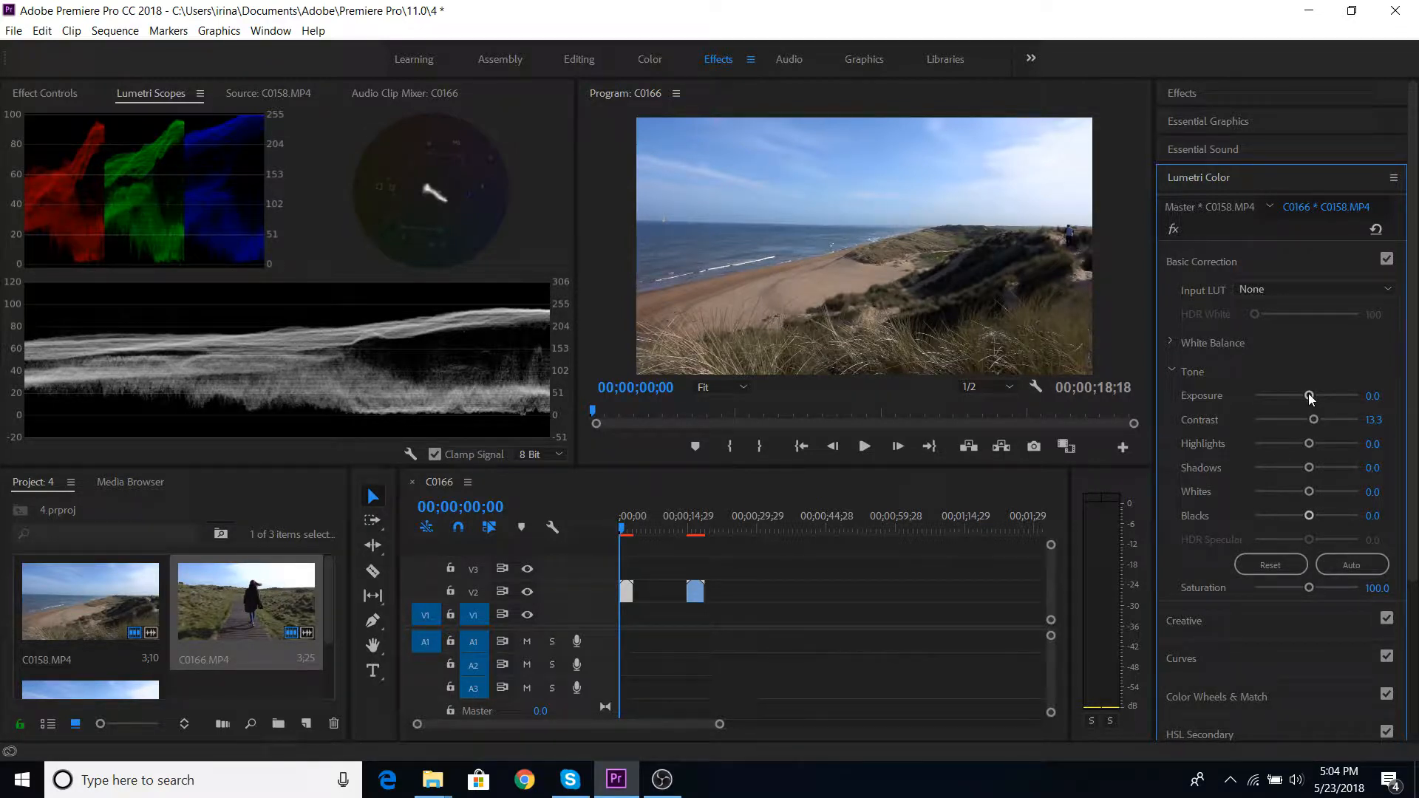
{"action": "left_click_drag", "start_coordinate": [1309, 396], "coordinate": [1313, 398]}
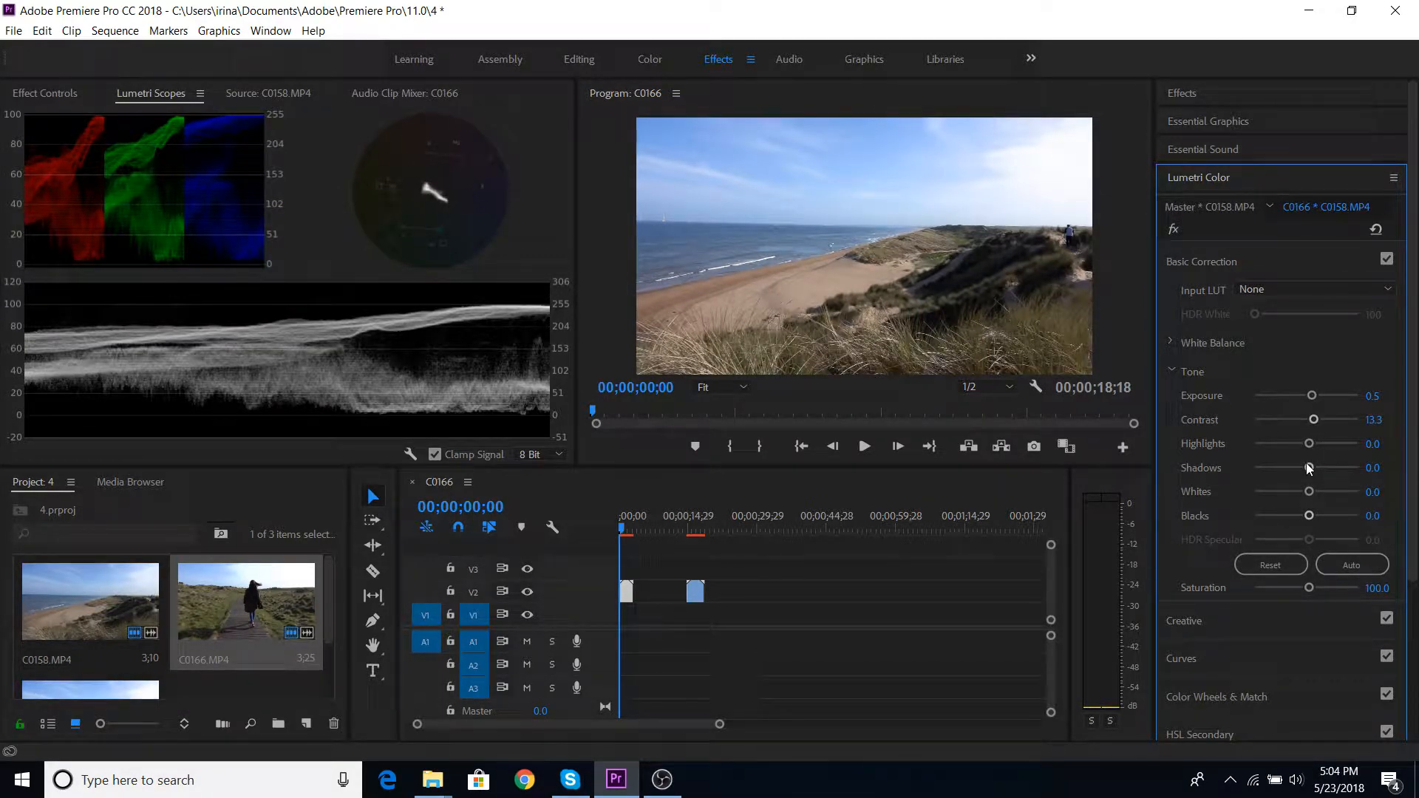
{"action": "left_click_drag", "start_coordinate": [1309, 468], "coordinate": [1312, 468]}
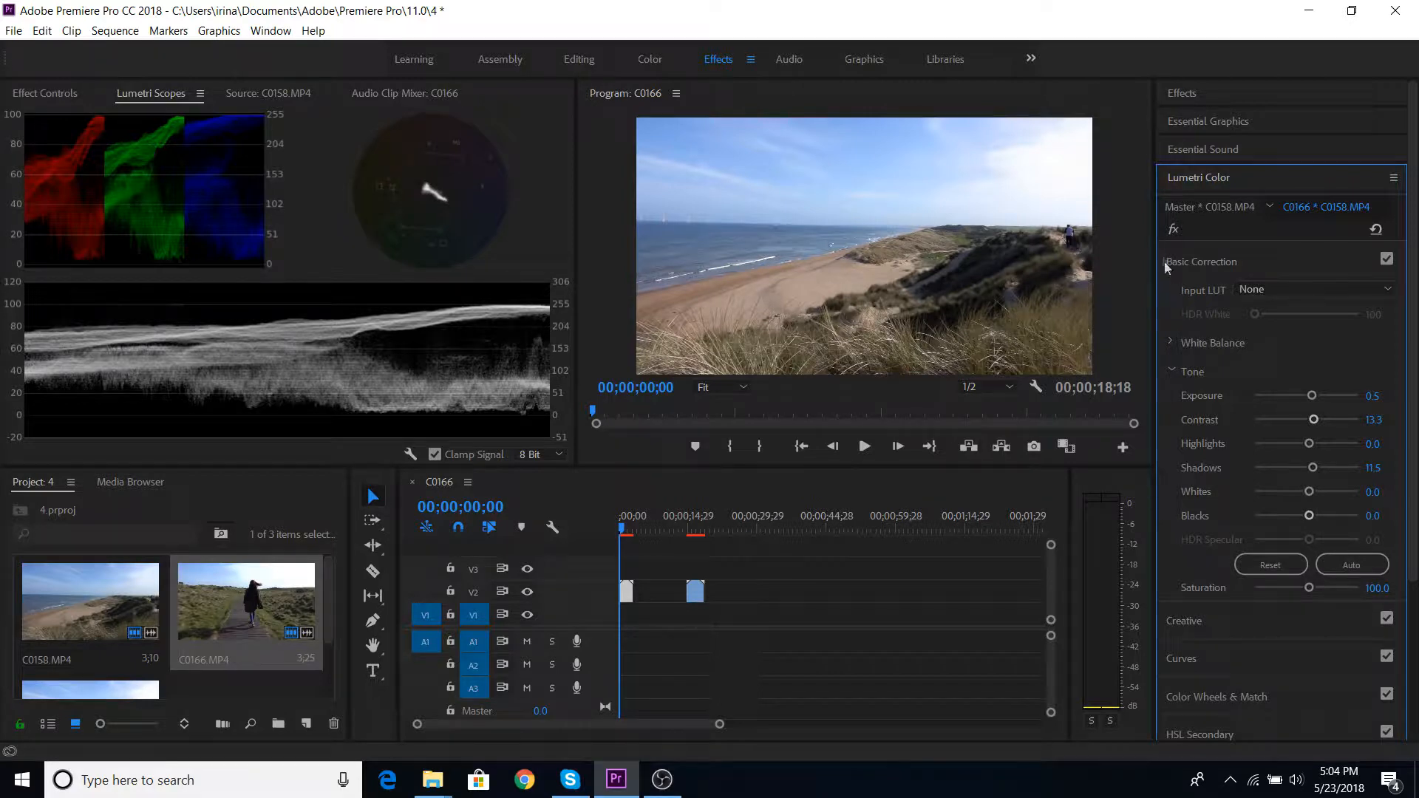
- Compare the beach clip before and after grading by toggling its Lumetri effect off and on
{"action": "left_click", "coordinate": [1172, 229]}
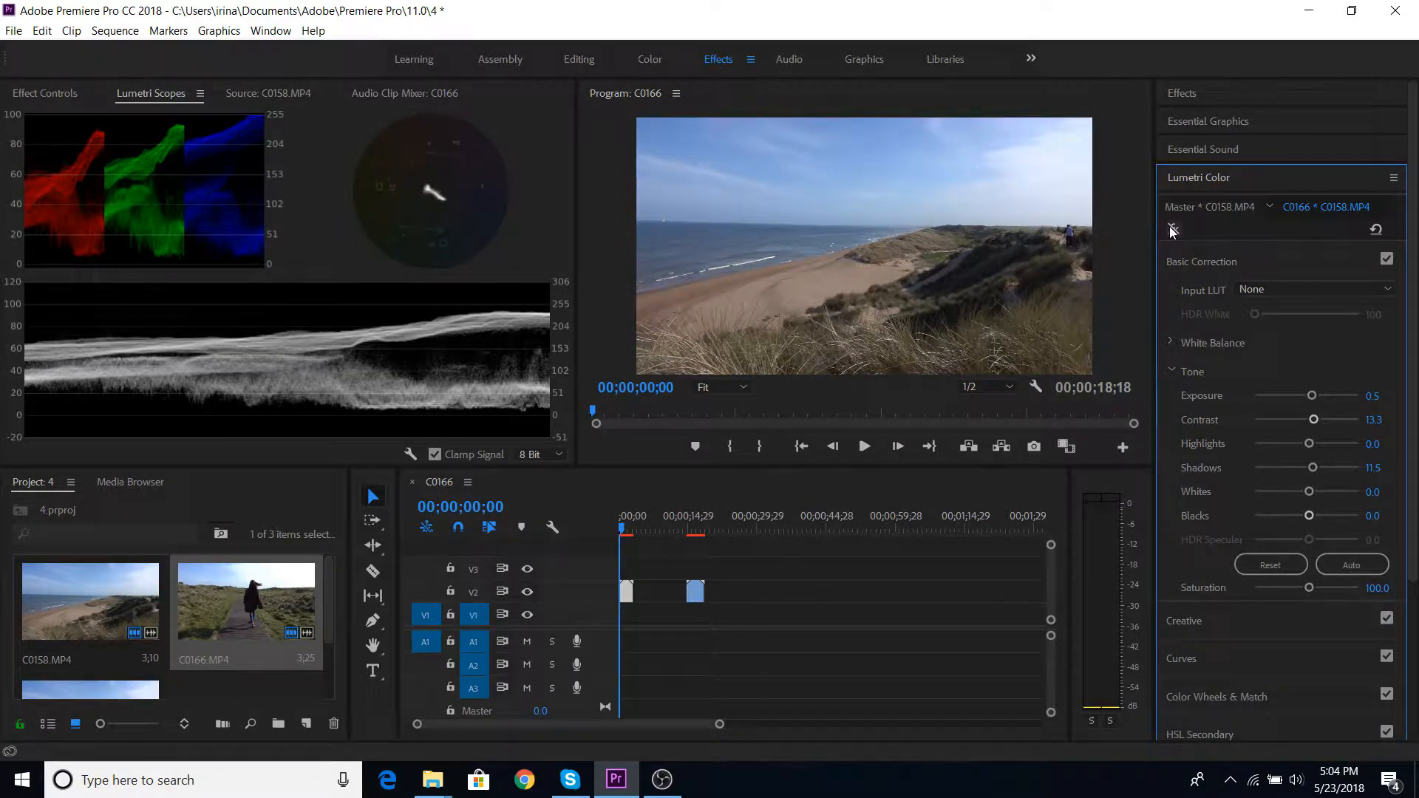
{"action": "left_click", "coordinate": [1172, 229]}
{"action": "left_click", "coordinate": [1172, 229]}
{"action": "left_click", "coordinate": [1172, 229]}
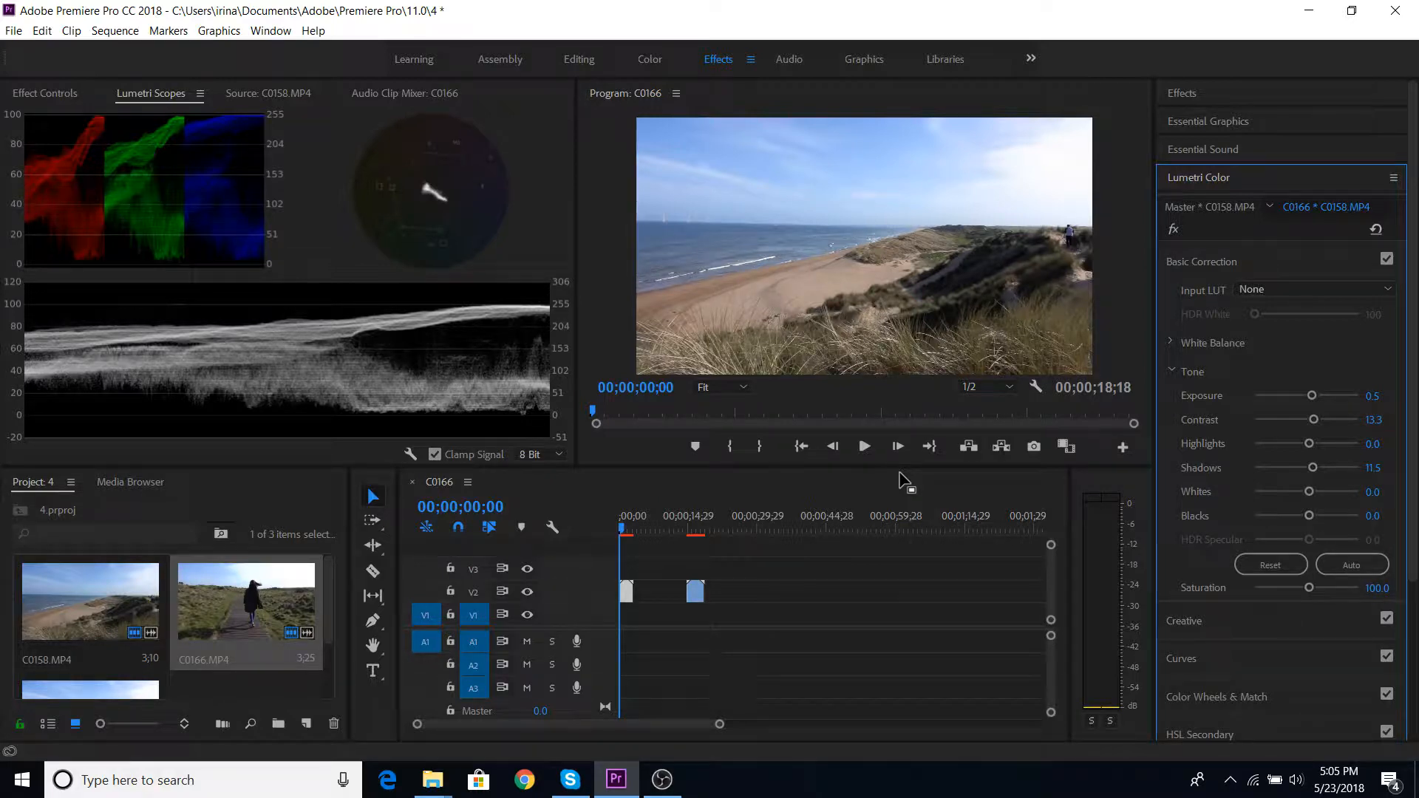
- Select the C0166.MP4 clip with the playhead over it and search the effects for "fast colo"
{"action": "left_click", "coordinate": [695, 518]}
{"action": "left_click", "coordinate": [696, 593]}
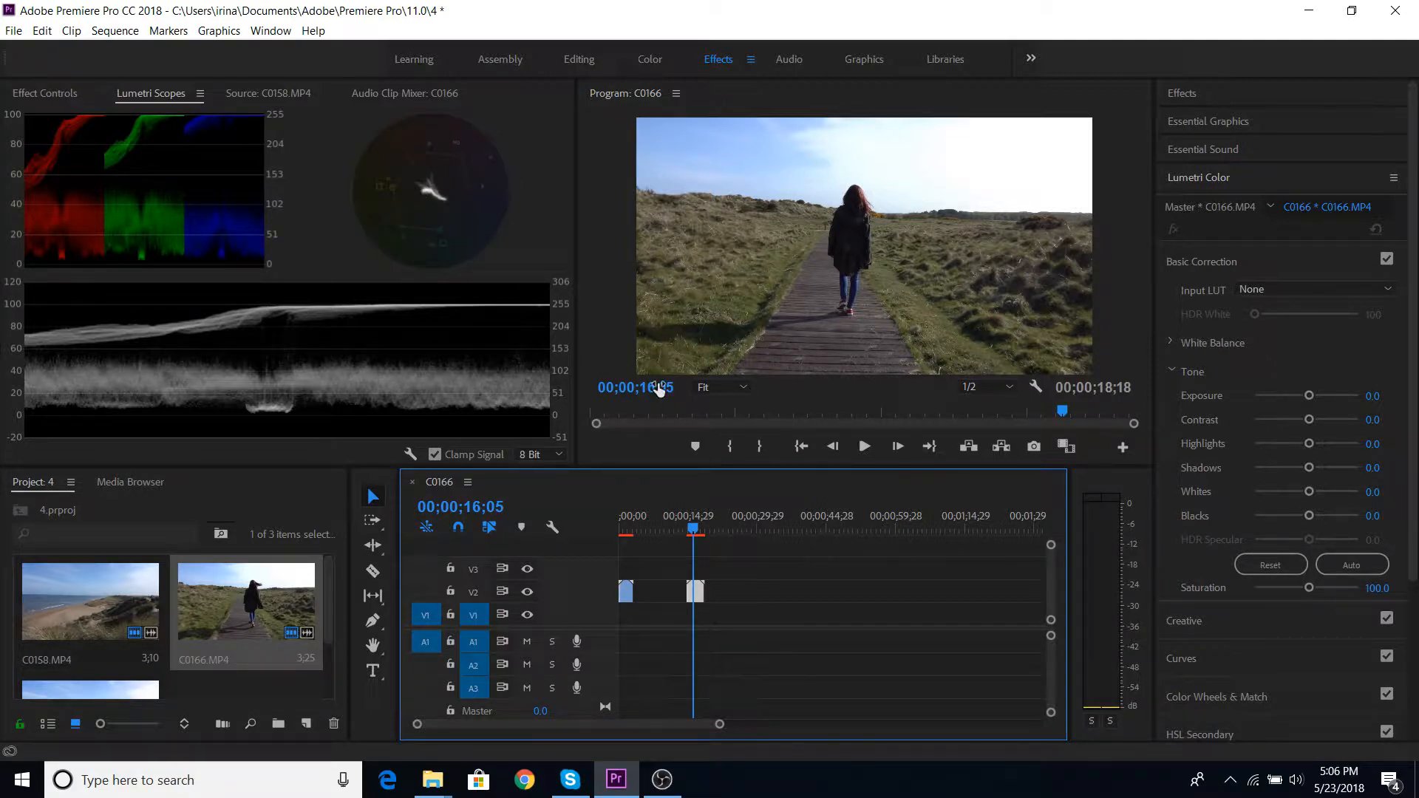
{"action": "left_click", "coordinate": [1182, 93]}
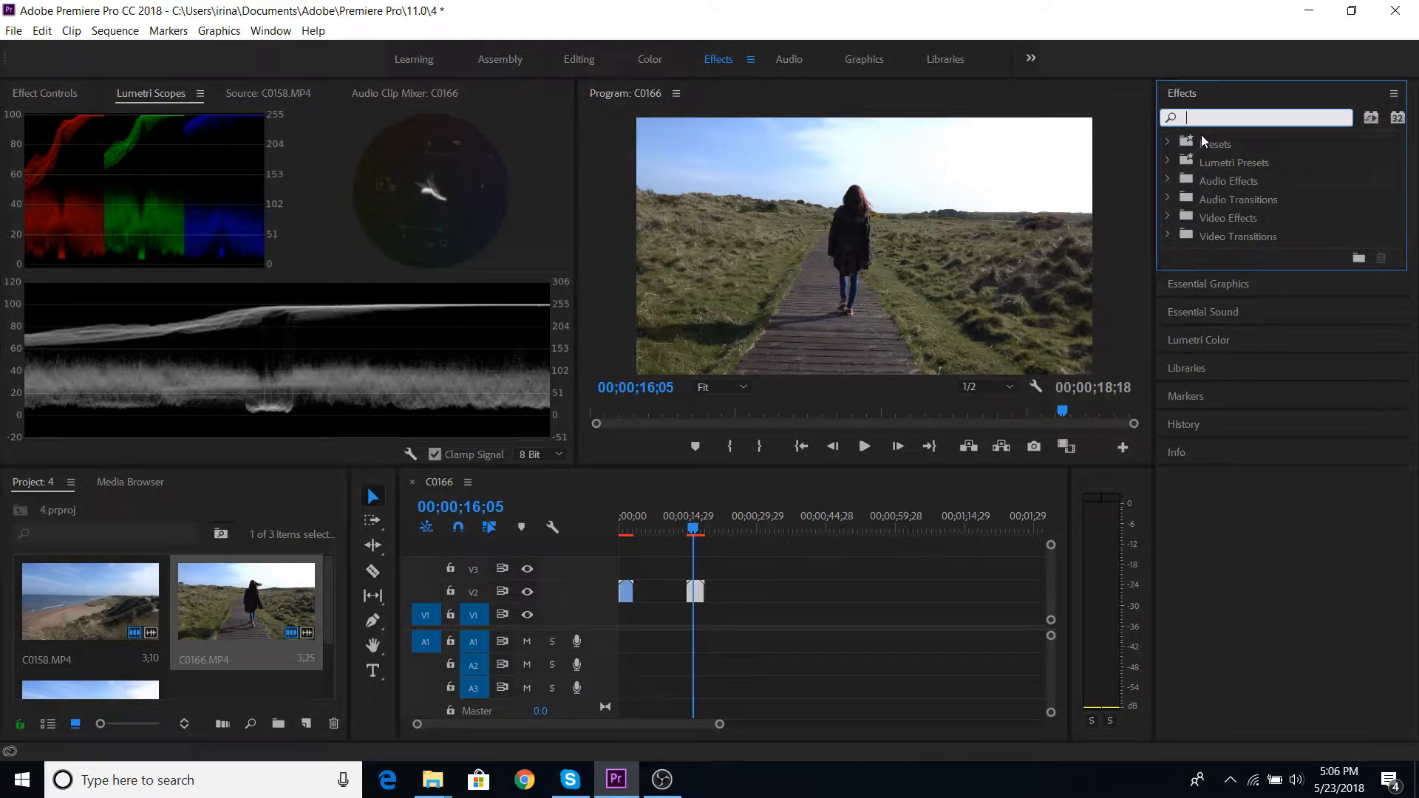
{"action": "type", "text": "fast colo"}
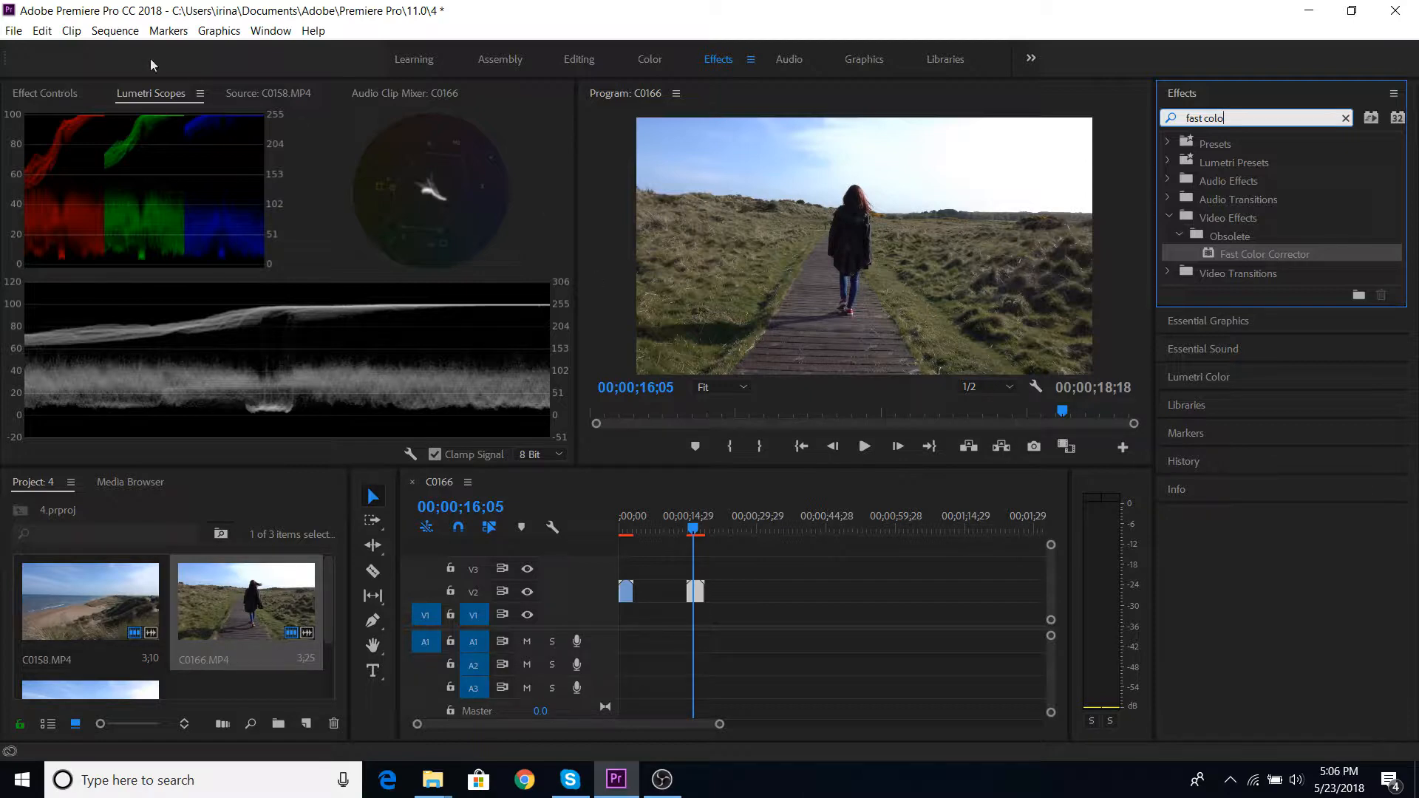
- Dock the Lumetri Scopes beside the Media Browser and apply Fast Color Corrector to the C0166.MP4 clip
{"action": "left_click_drag", "start_coordinate": [128, 93], "coordinate": [190, 520]}
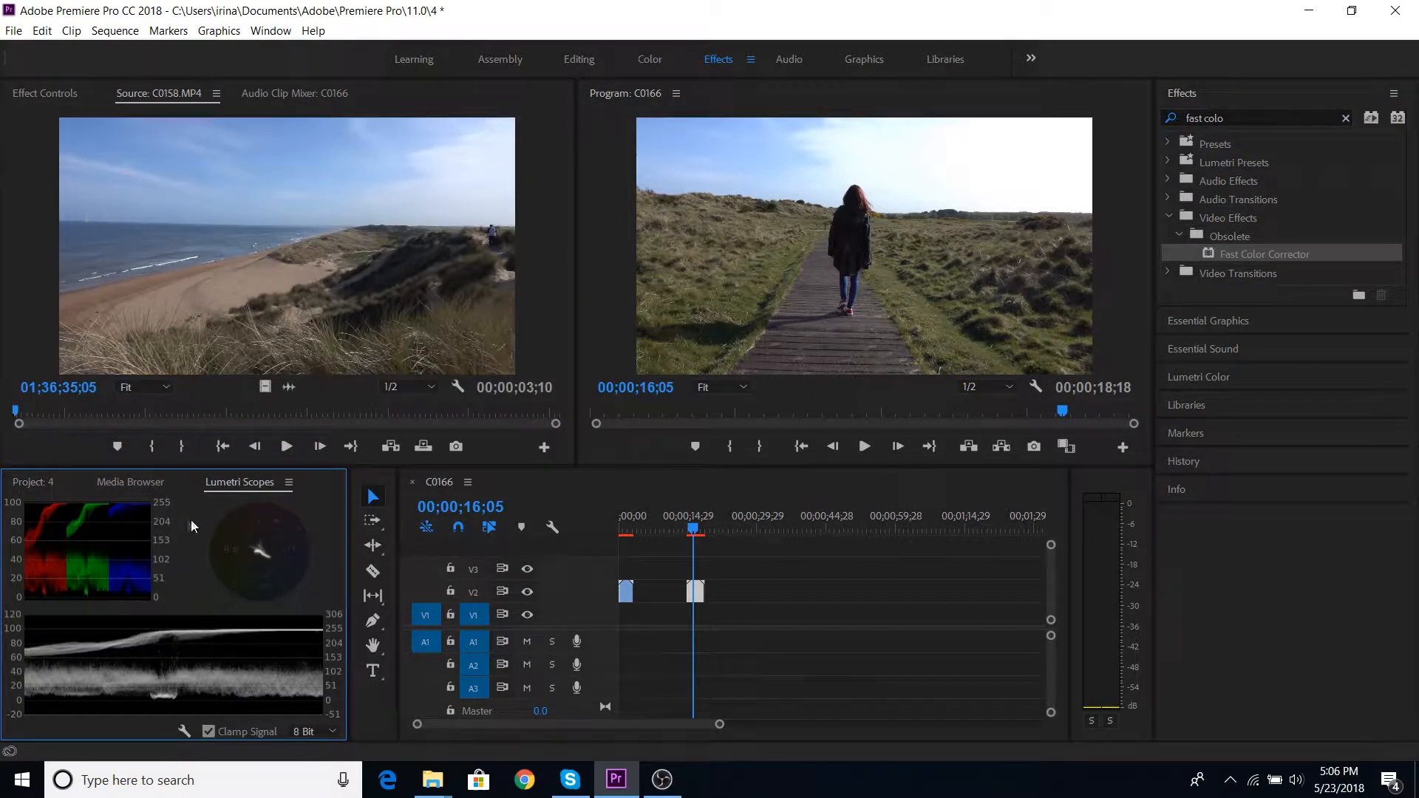
{"action": "left_click", "coordinate": [42, 95]}
{"action": "left_click_drag", "start_coordinate": [1221, 255], "coordinate": [198, 290]}
- Try shifting the Fast Color Corrector's hue balance toward green-cyan, then reset it
{"action": "scroll", "coordinate": [213, 318], "scroll_direction": "down", "scroll_amount": 5}
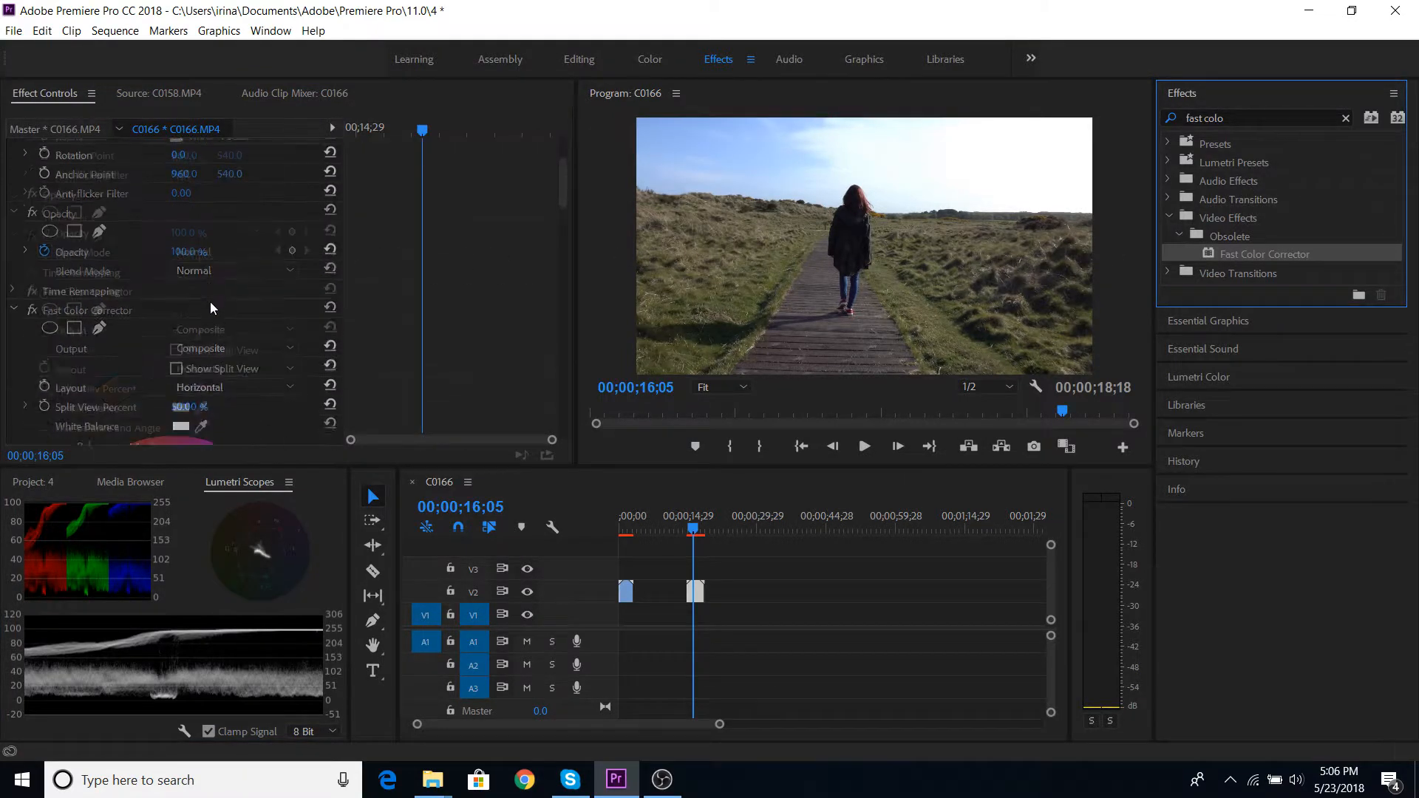
{"action": "scroll", "coordinate": [211, 308], "scroll_direction": "down", "scroll_amount": 8}
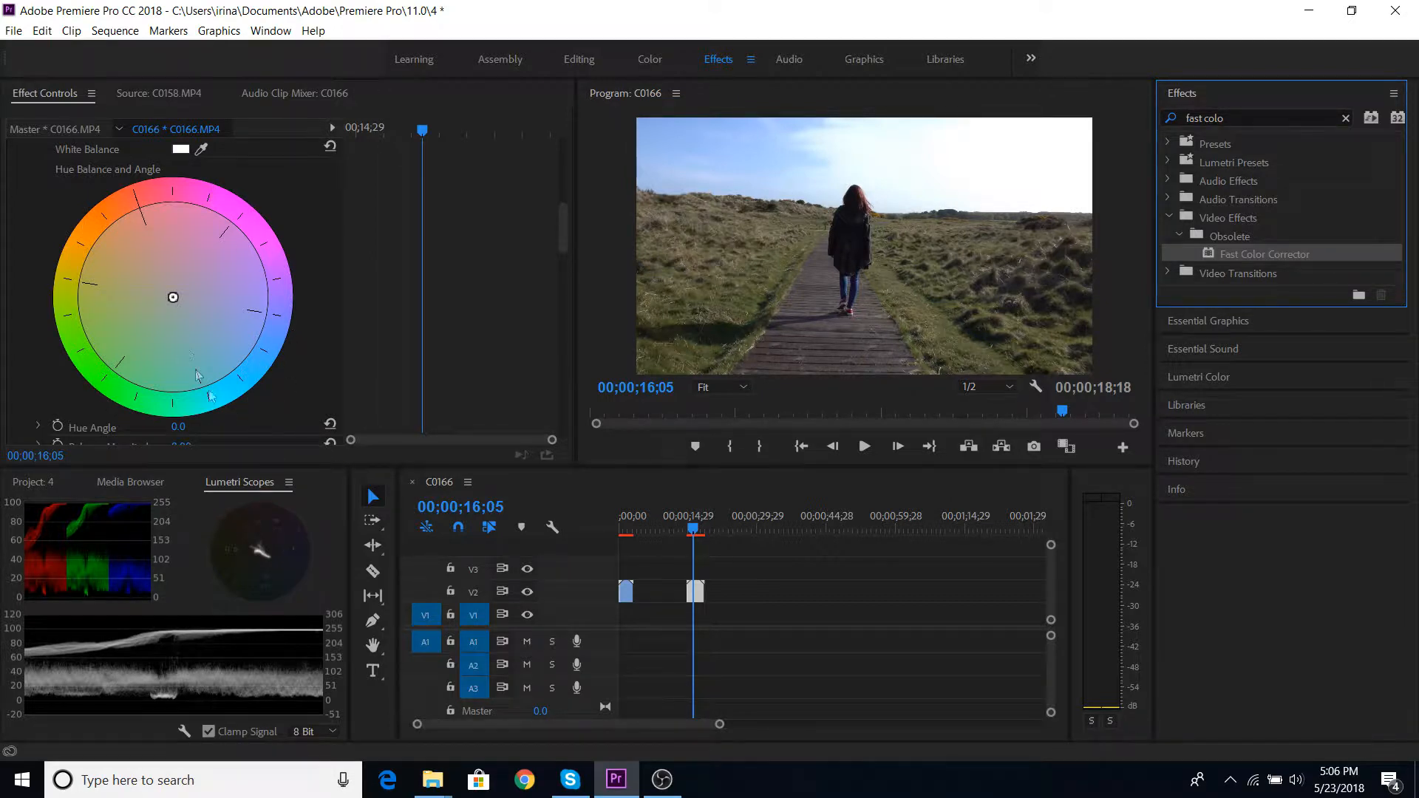
{"action": "left_click_drag", "start_coordinate": [176, 295], "coordinate": [179, 329]}
{"action": "scroll", "coordinate": [187, 330], "scroll_direction": "up", "scroll_amount": 5}
{"action": "left_click", "coordinate": [332, 200]}
{"action": "scroll", "coordinate": [204, 325], "scroll_direction": "down", "scroll_amount": 5}
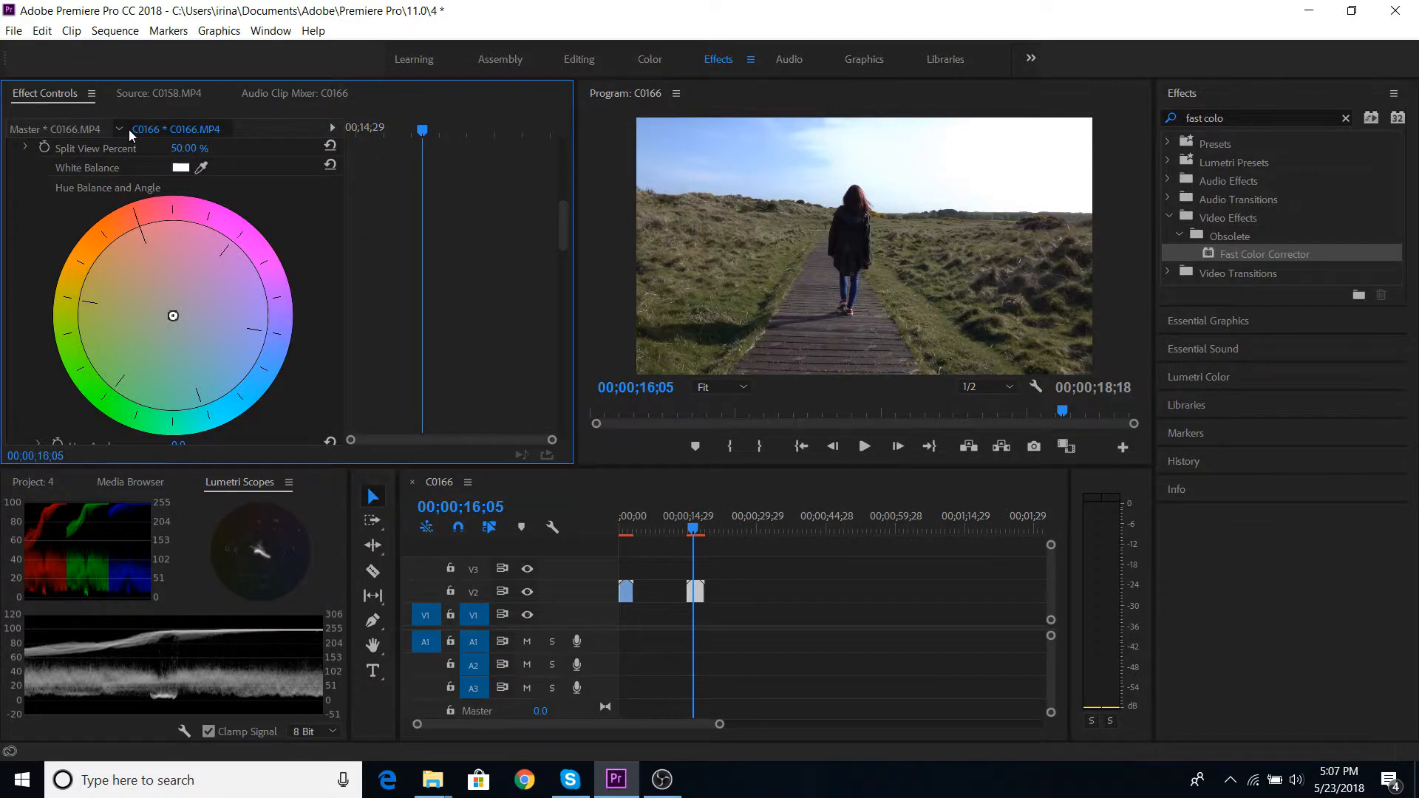
- Draw a small triangular opacity mask over the grass to the right of the walking woman
{"action": "scroll", "coordinate": [130, 273], "scroll_direction": "up", "scroll_amount": 5}
{"action": "scroll", "coordinate": [130, 272], "scroll_direction": "up", "scroll_amount": 1}
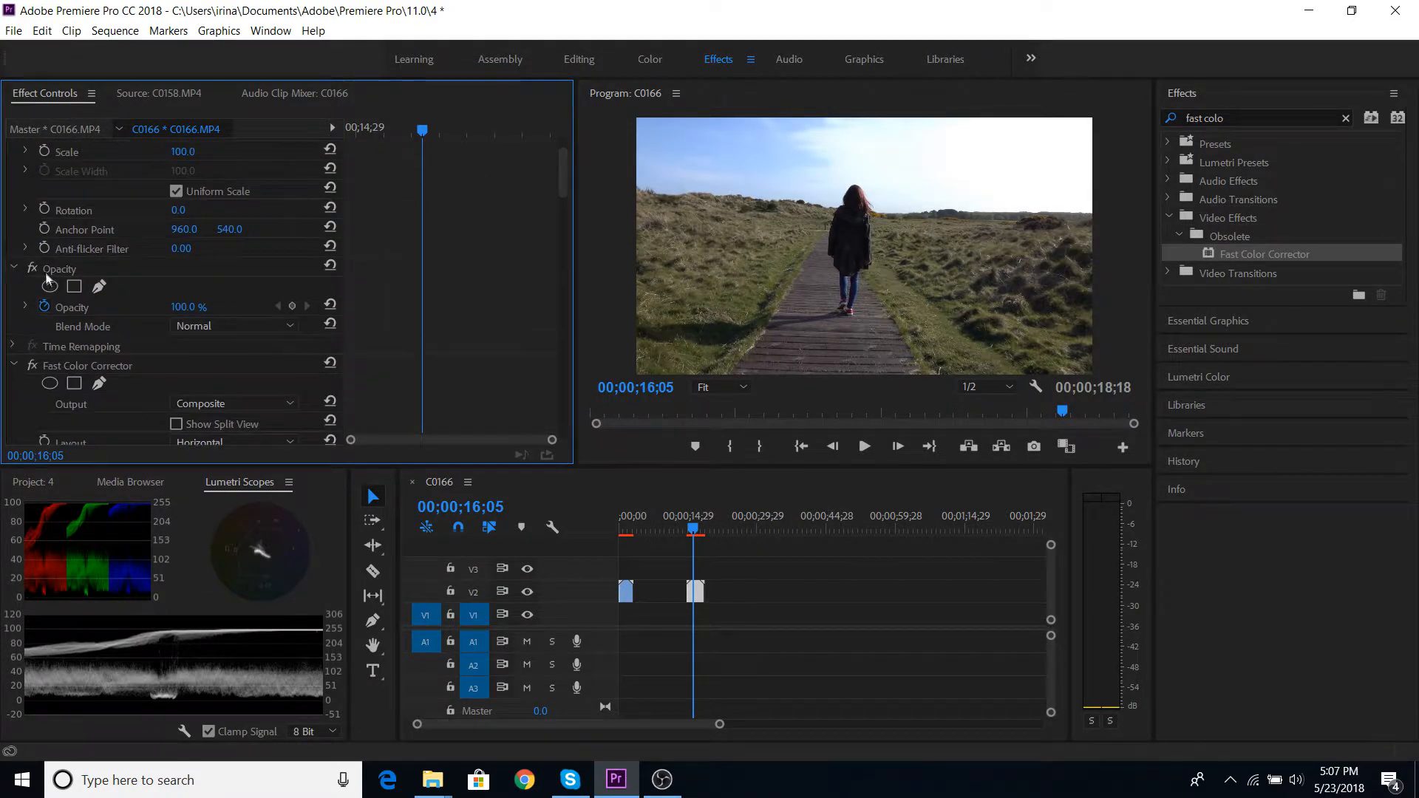
{"action": "left_click", "coordinate": [54, 267]}
{"action": "left_click", "coordinate": [74, 286]}
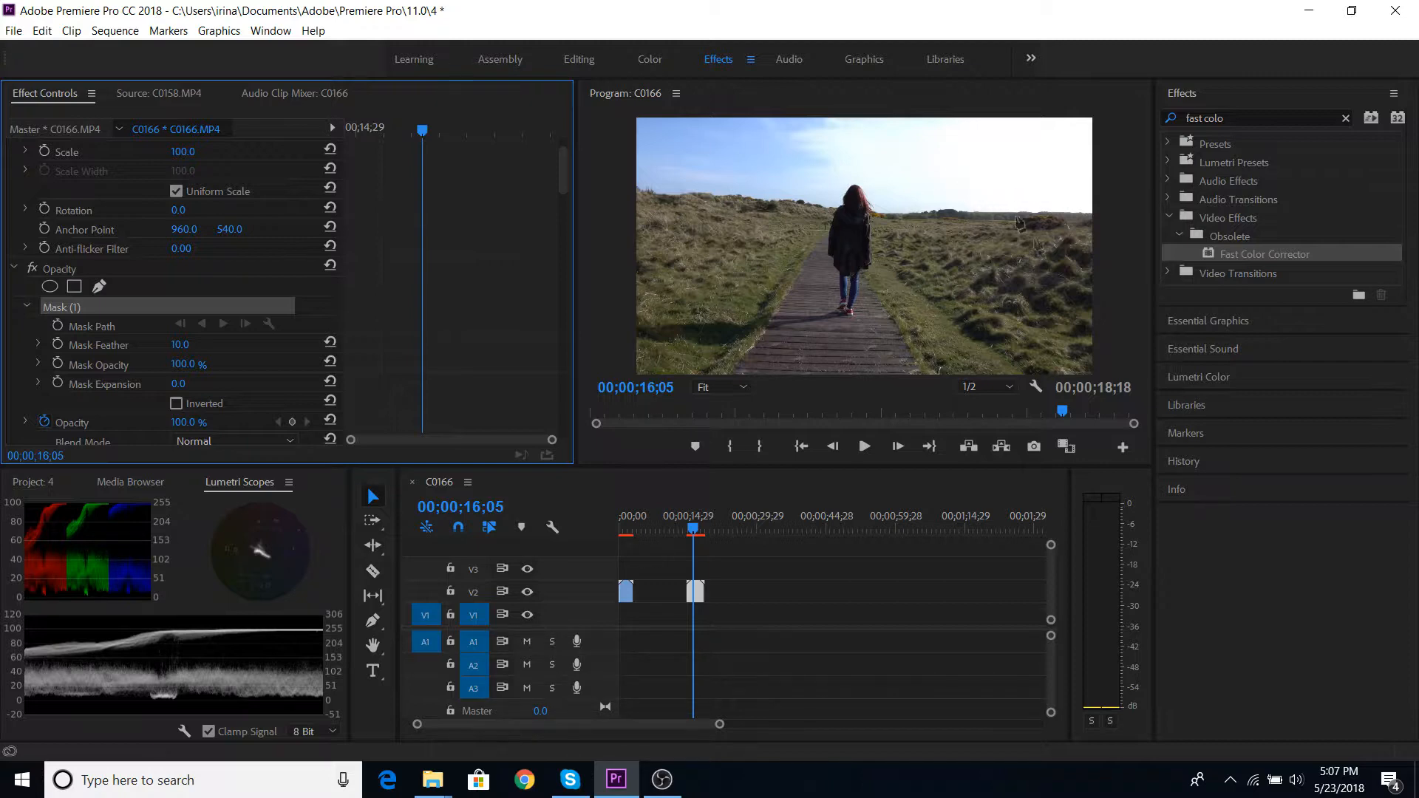
{"action": "left_click", "coordinate": [1028, 260]}
{"action": "left_click", "coordinate": [1001, 297]}
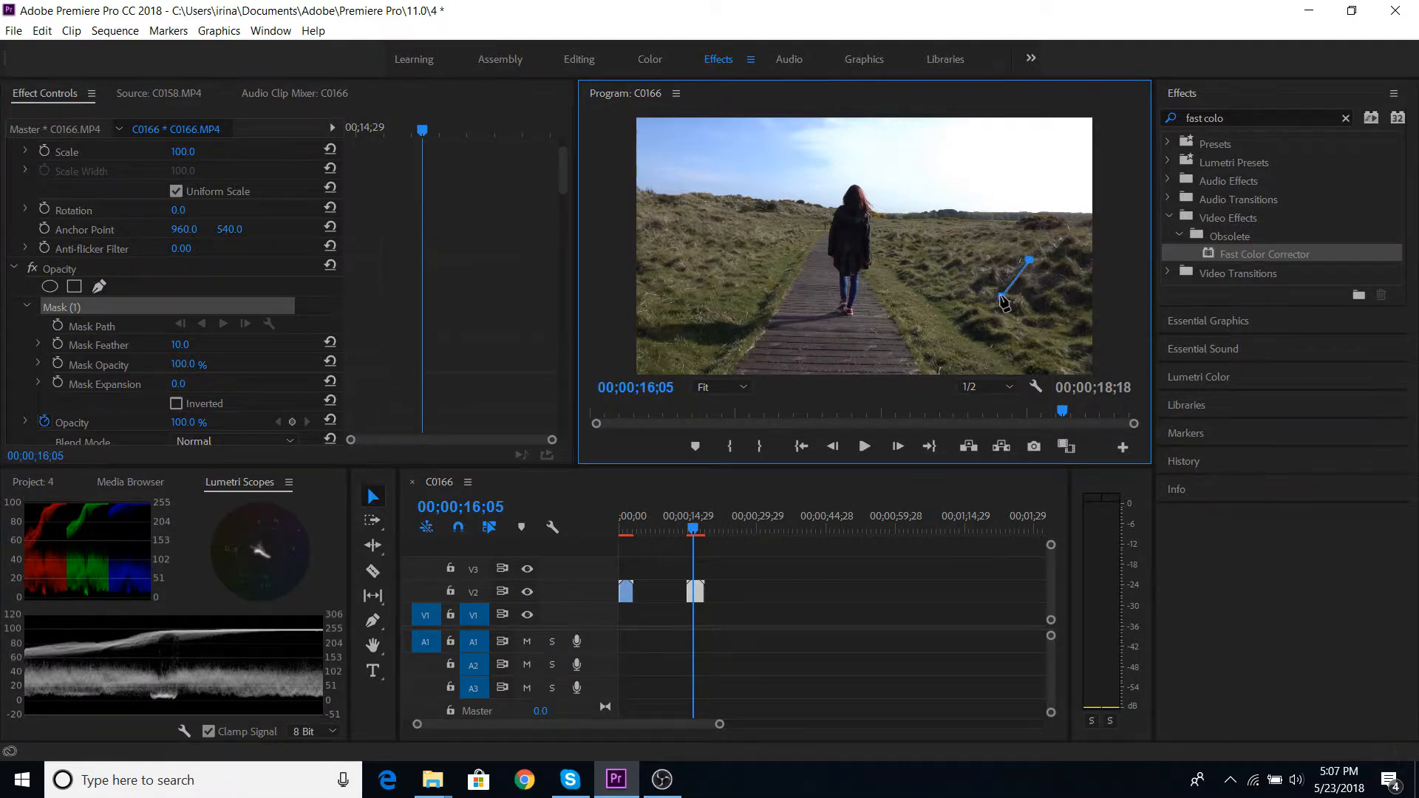
{"action": "left_click", "coordinate": [1044, 316]}
{"action": "left_click", "coordinate": [1028, 259]}
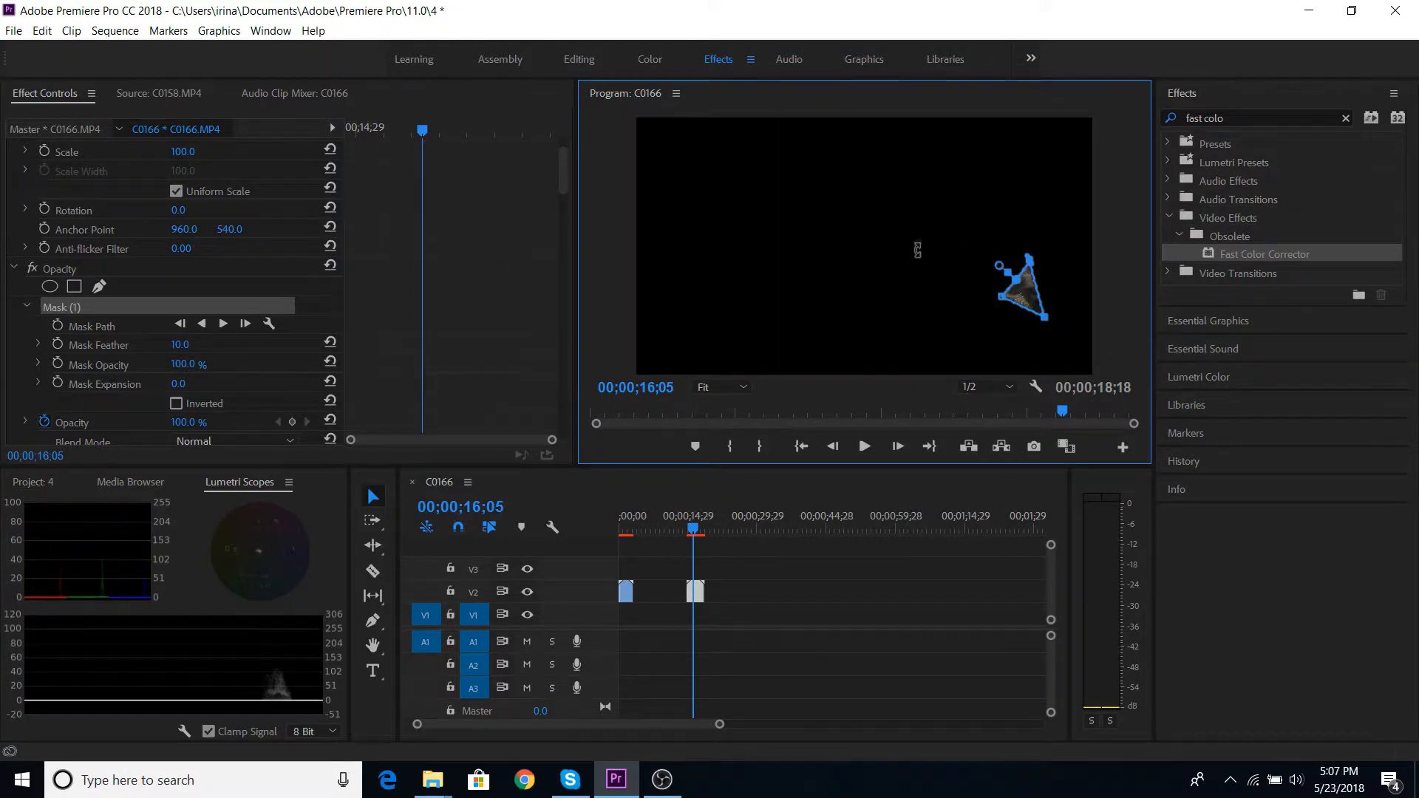
- Shift the Fast Color Corrector's hue balance slightly toward green, judging the masked grass sample
{"action": "scroll", "coordinate": [173, 344], "scroll_direction": "down", "scroll_amount": 3}
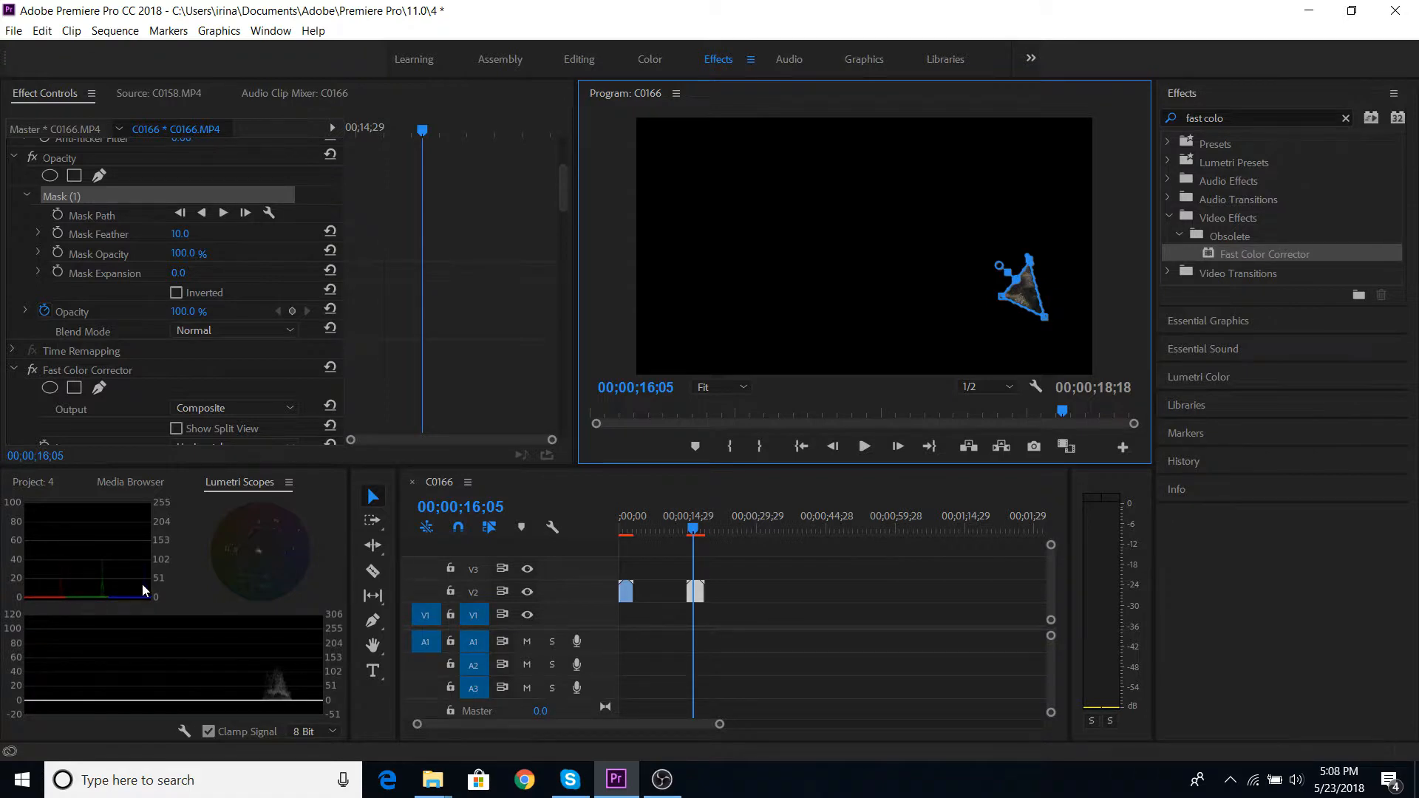
{"action": "scroll", "coordinate": [166, 332], "scroll_direction": "down", "scroll_amount": 8}
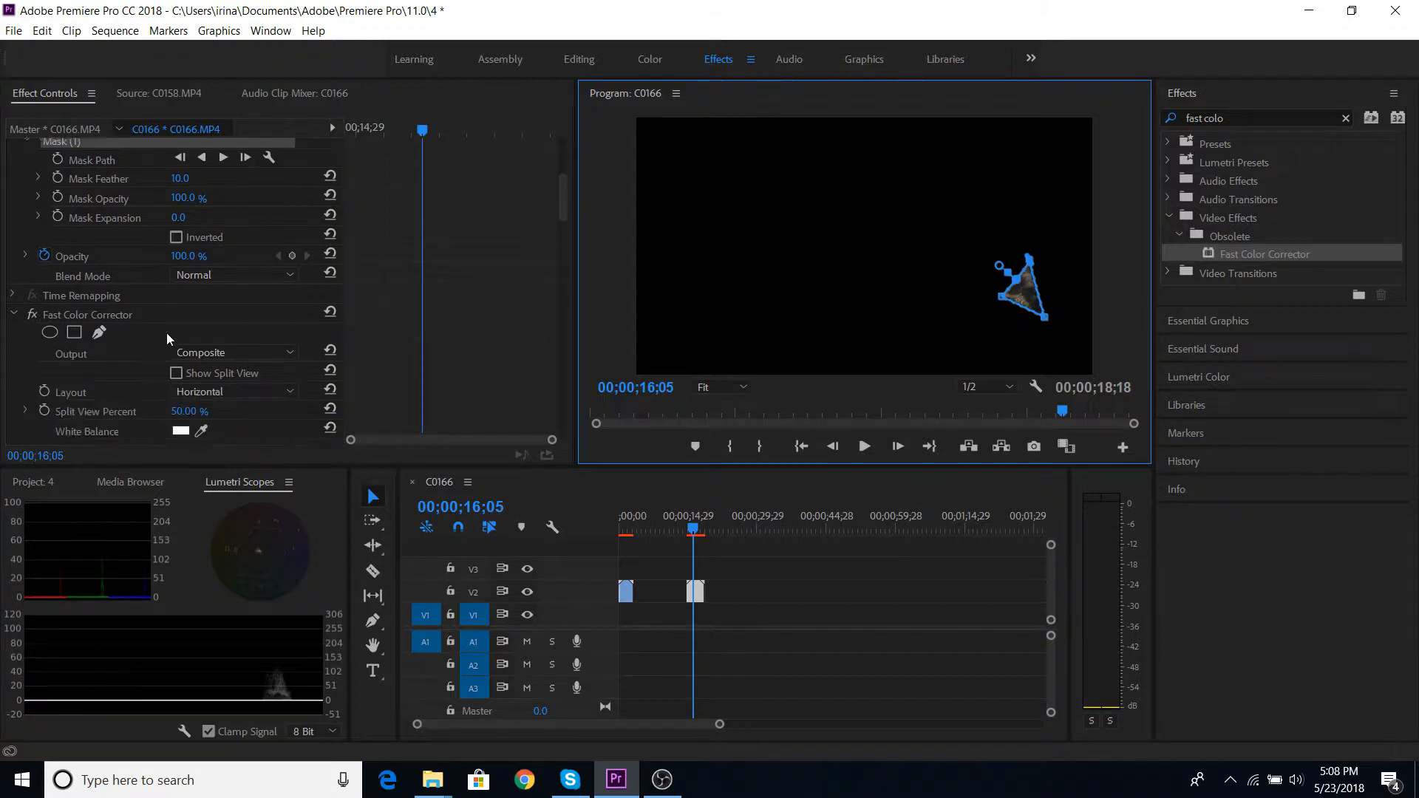
{"action": "scroll", "coordinate": [168, 338], "scroll_direction": "down", "scroll_amount": 1}
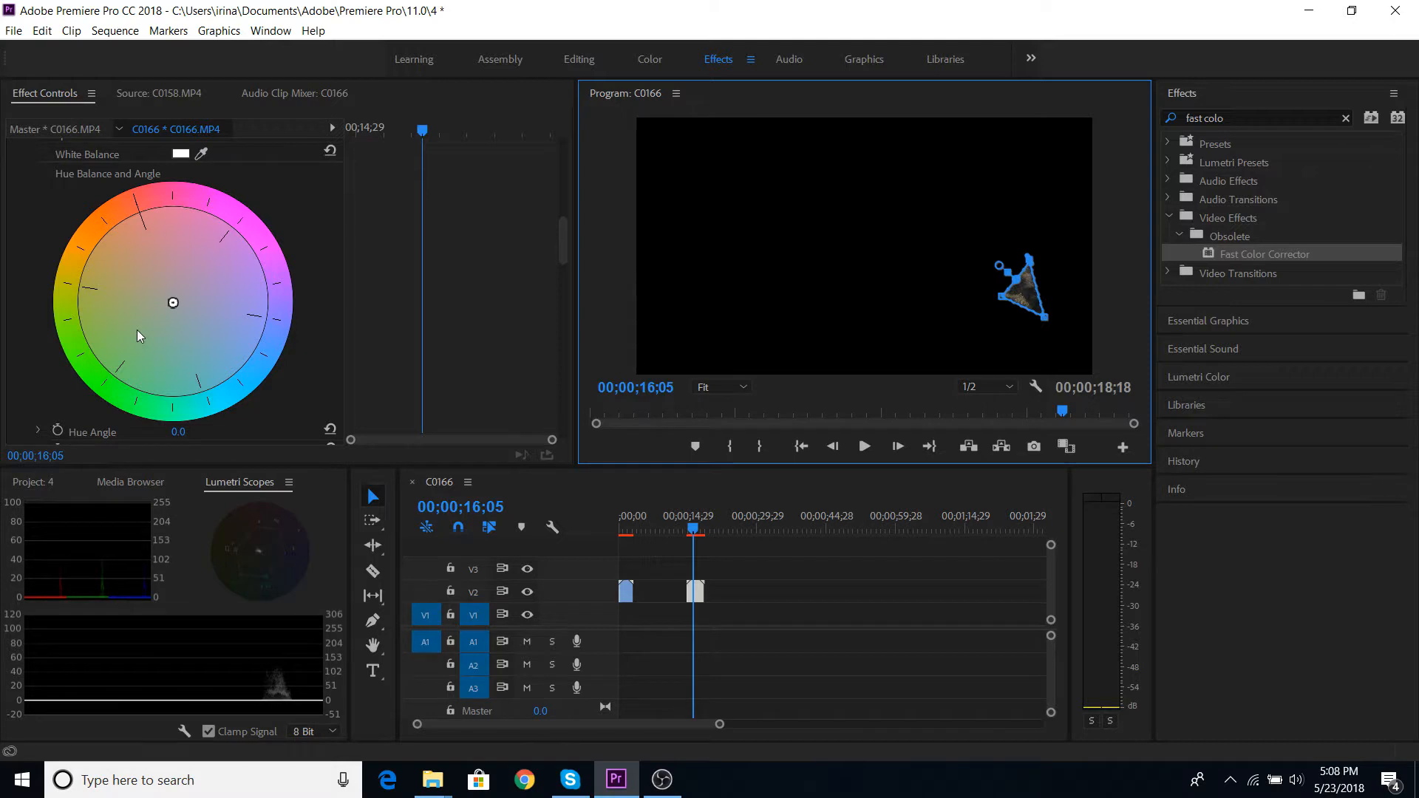
{"action": "left_click", "coordinate": [170, 306]}
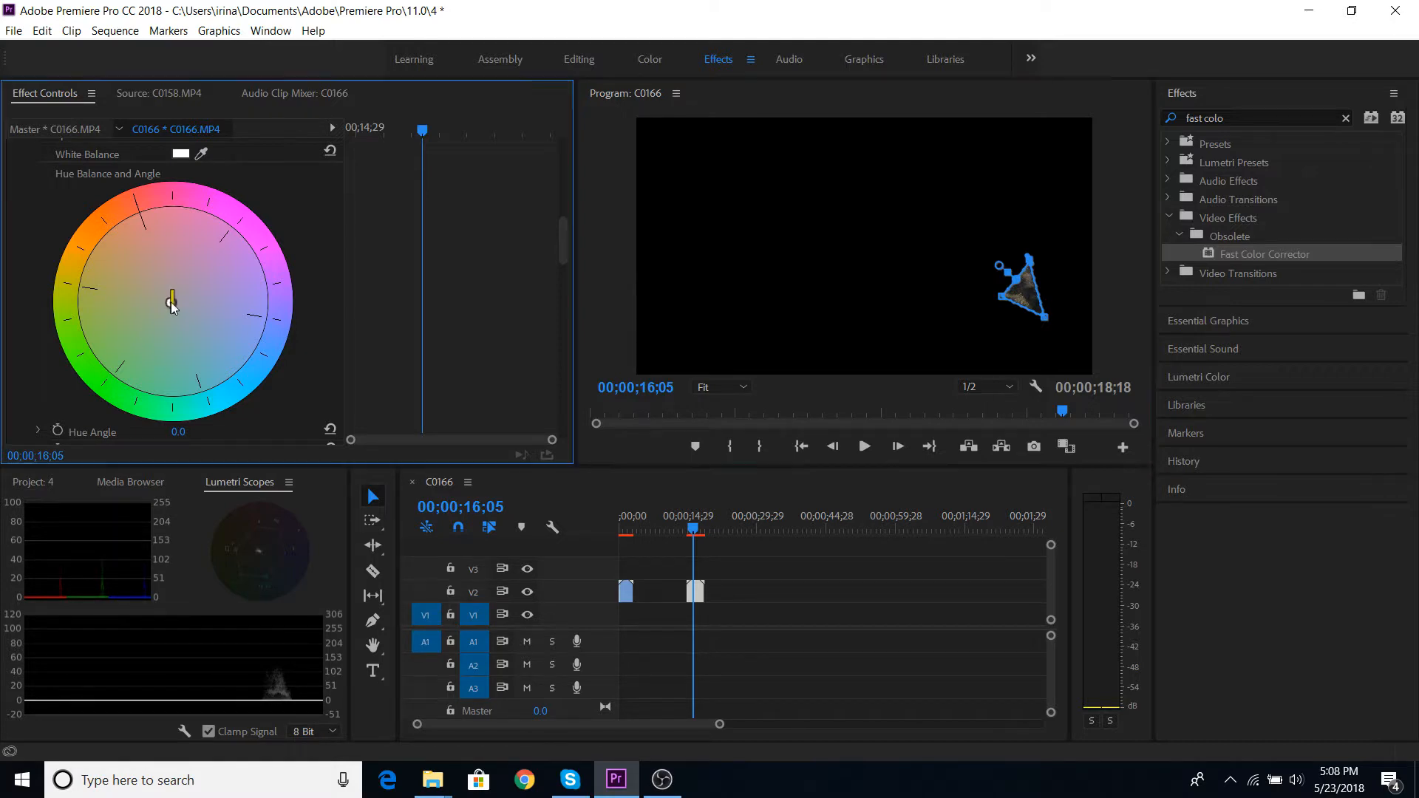
{"action": "left_click_drag", "start_coordinate": [169, 309], "coordinate": [169, 314]}
{"action": "left_click_drag", "start_coordinate": [165, 313], "coordinate": [163, 318]}
{"action": "left_click_drag", "start_coordinate": [164, 318], "coordinate": [164, 316]}
- Delete the triangular opacity mask from the C0166.MP4 clip
{"action": "scroll", "coordinate": [189, 401], "scroll_direction": "up", "scroll_amount": 10}
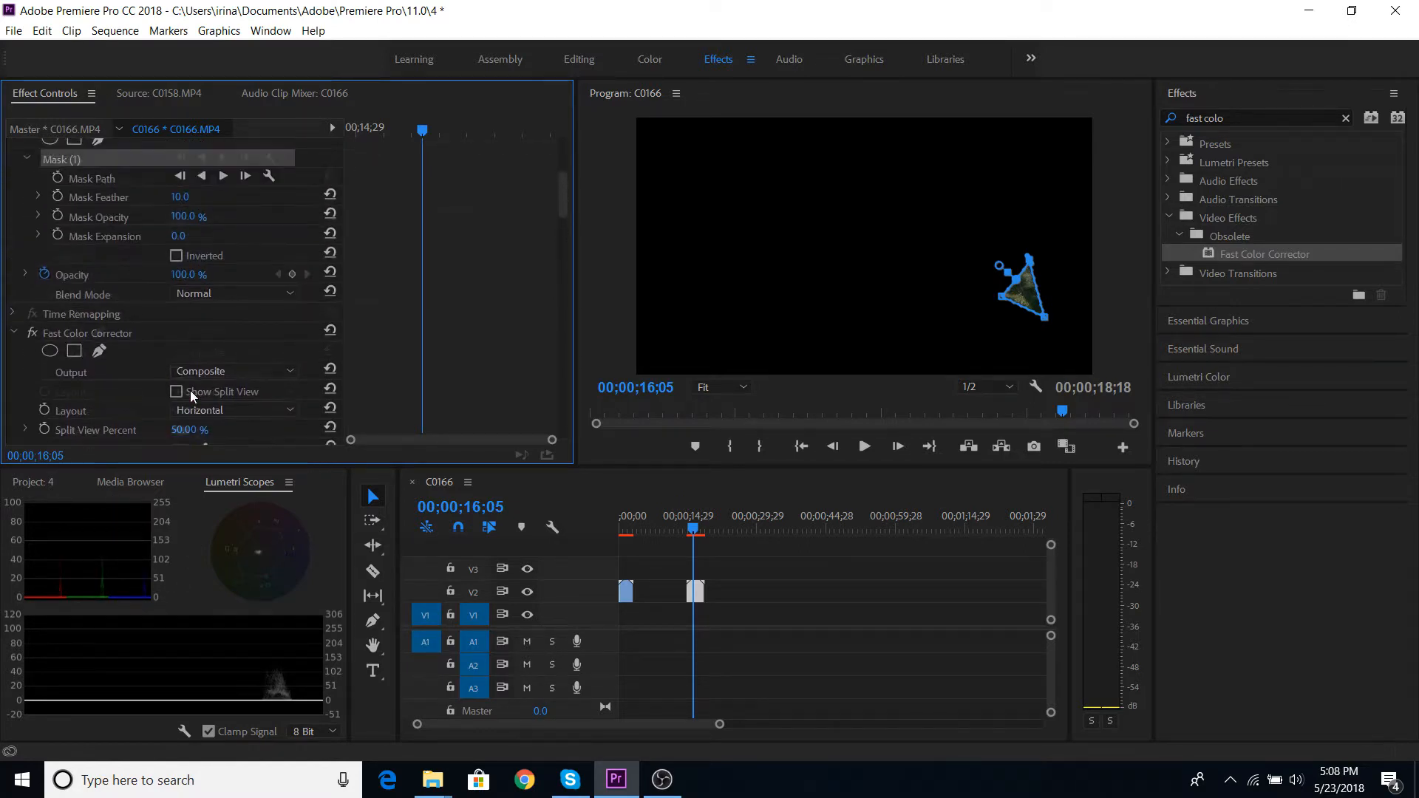
{"action": "scroll", "coordinate": [148, 348], "scroll_direction": "up", "scroll_amount": 2}
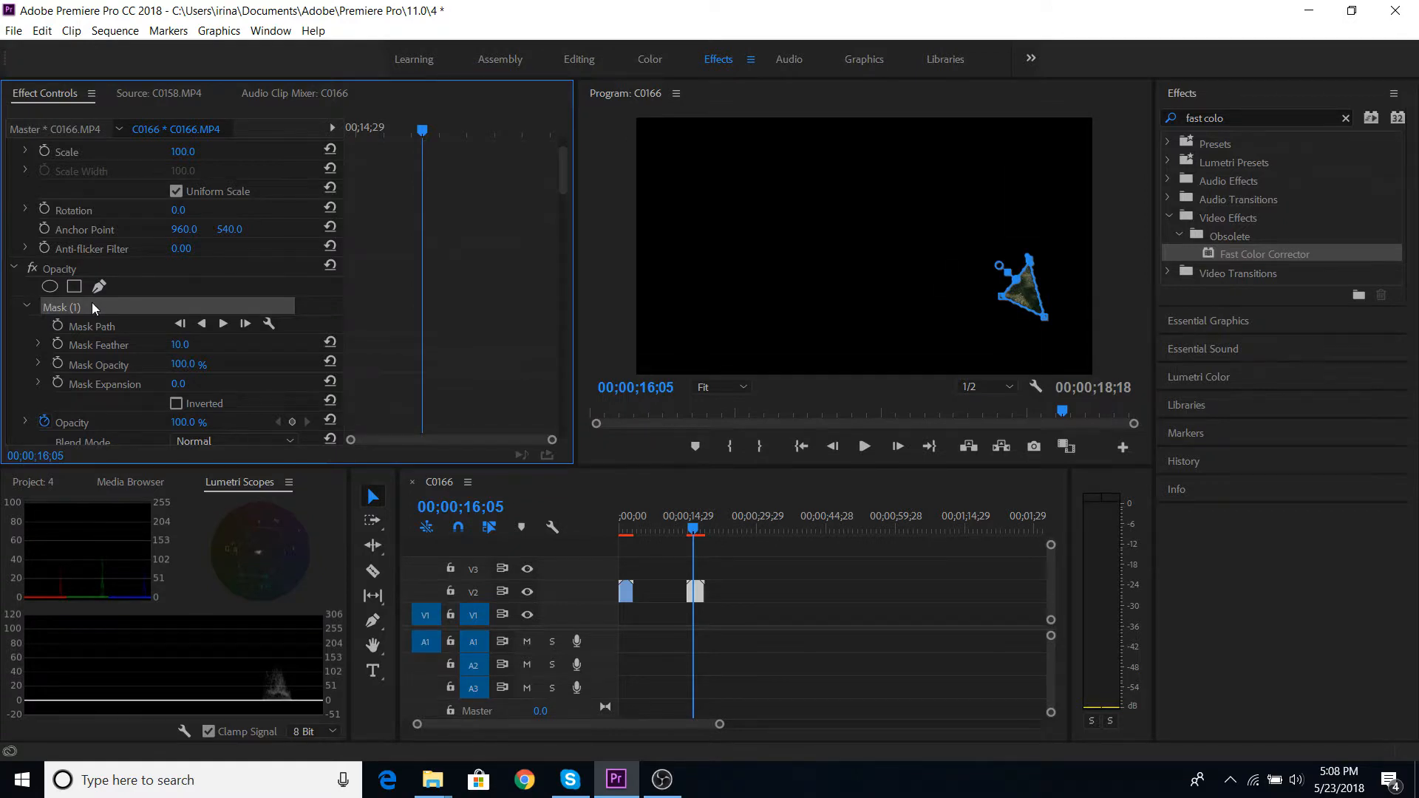
{"action": "key", "text": "Delete"}
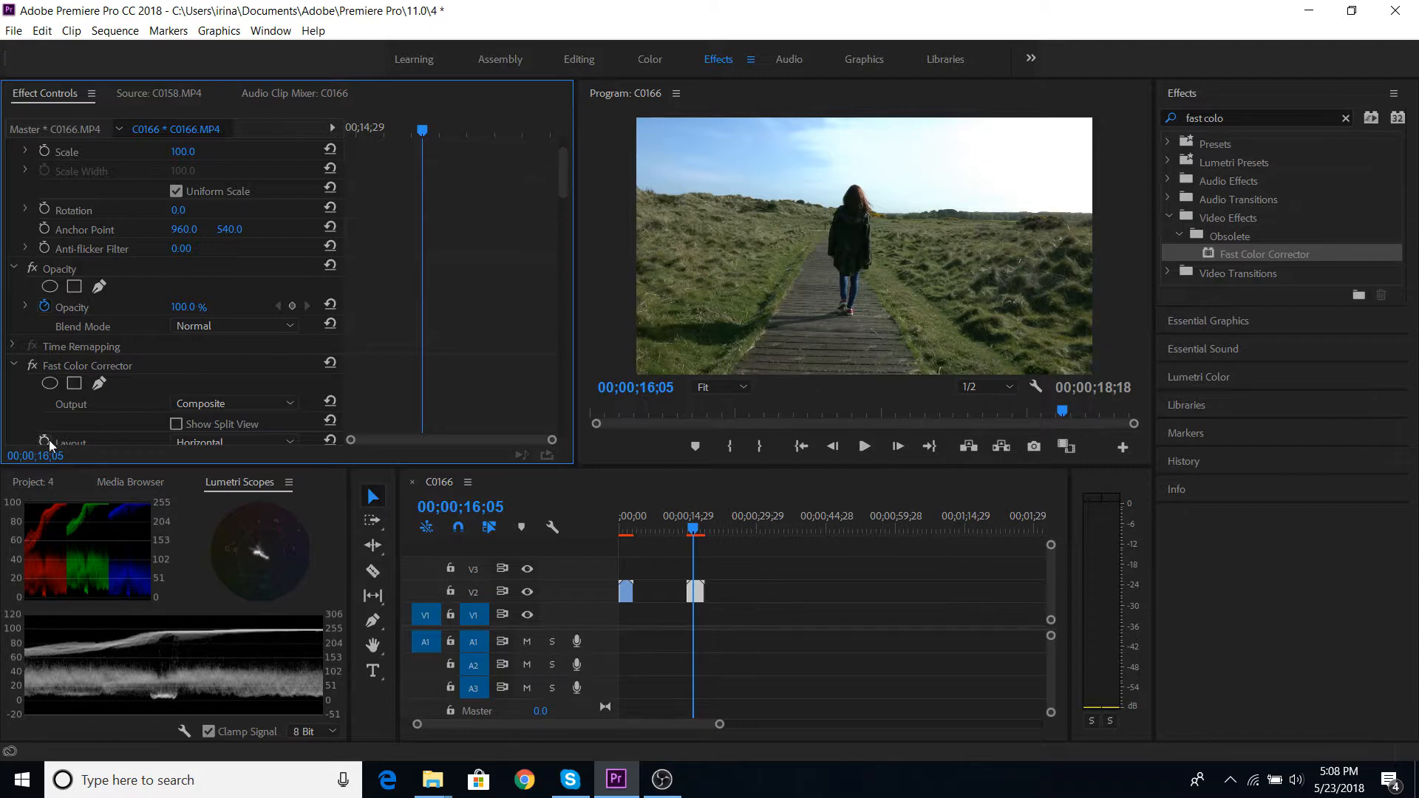
- Toggle the Fast Color Corrector off and on to compare the boardwalk clip before and after the hue correction
{"action": "left_click", "coordinate": [32, 366]}
{"action": "scroll", "coordinate": [53, 367], "scroll_direction": "down", "scroll_amount": 3}
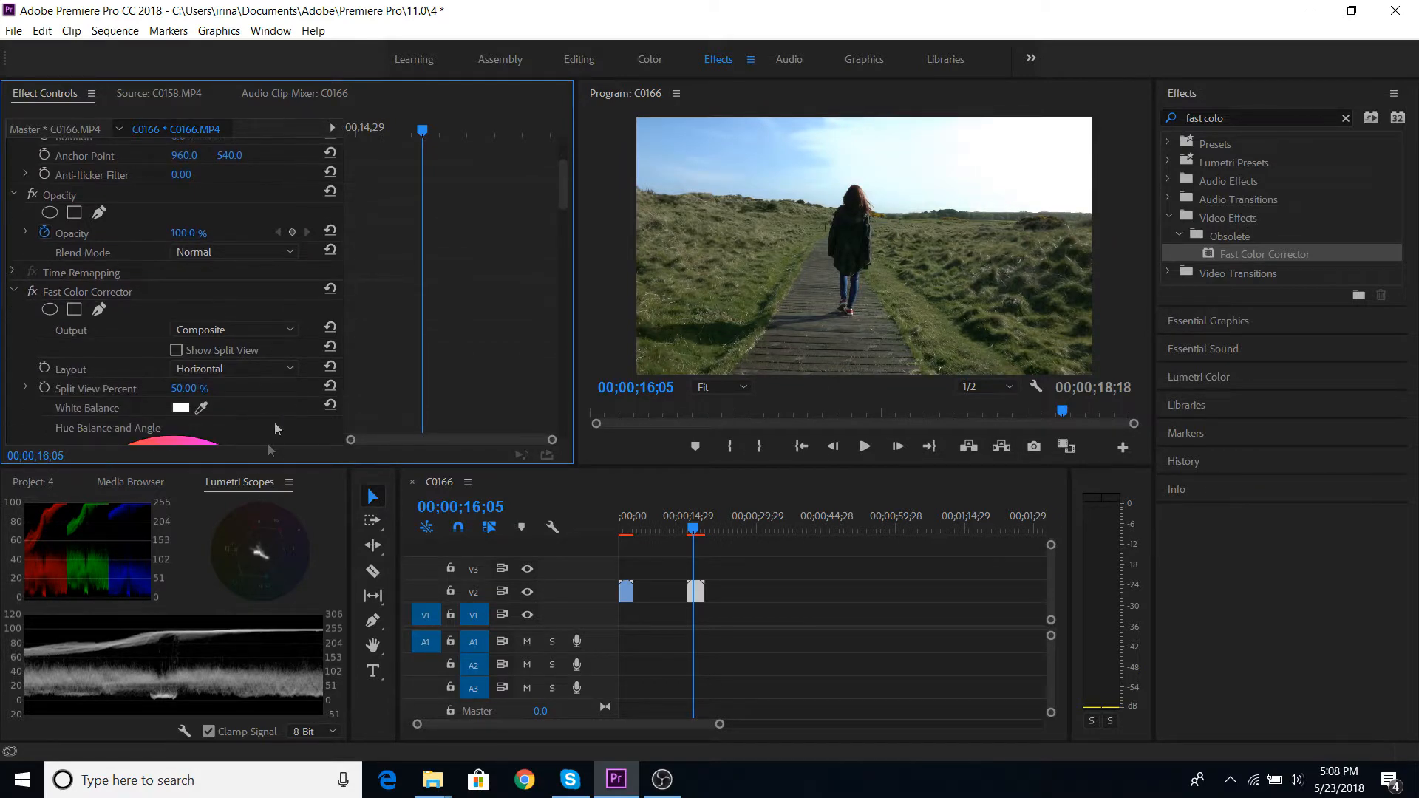
{"action": "left_click", "coordinate": [33, 291]}
{"action": "left_click", "coordinate": [29, 293]}
{"action": "left_click", "coordinate": [30, 293]}
{"action": "left_click", "coordinate": [34, 292]}
- Steepen the clip's Lumetri RGB master curve by moving the black point slightly inward along the base and the white point slightly inward along the top
{"action": "left_click", "coordinate": [1185, 378]}
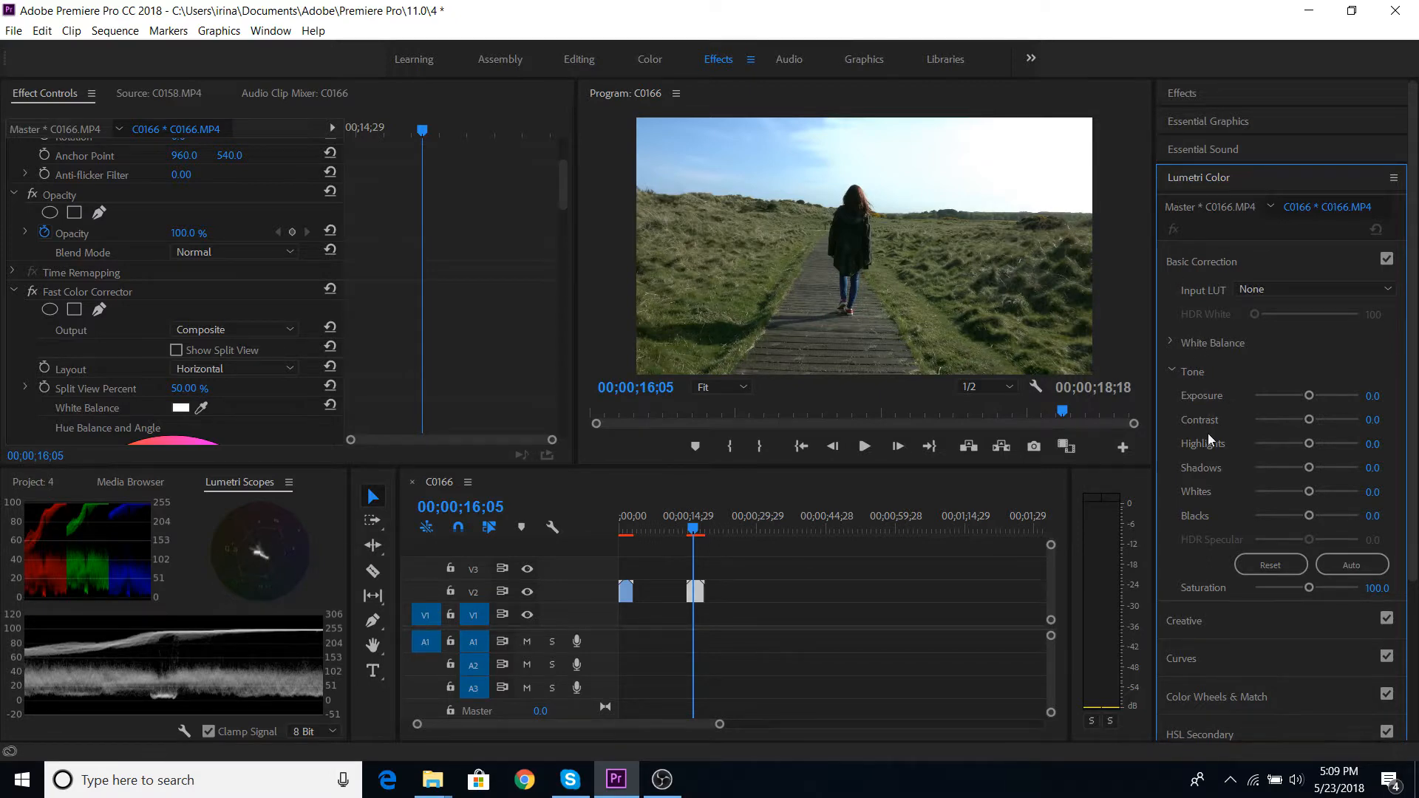
{"action": "scroll", "coordinate": [1207, 433], "scroll_direction": "down", "scroll_amount": 3}
{"action": "left_click", "coordinate": [1203, 456]}
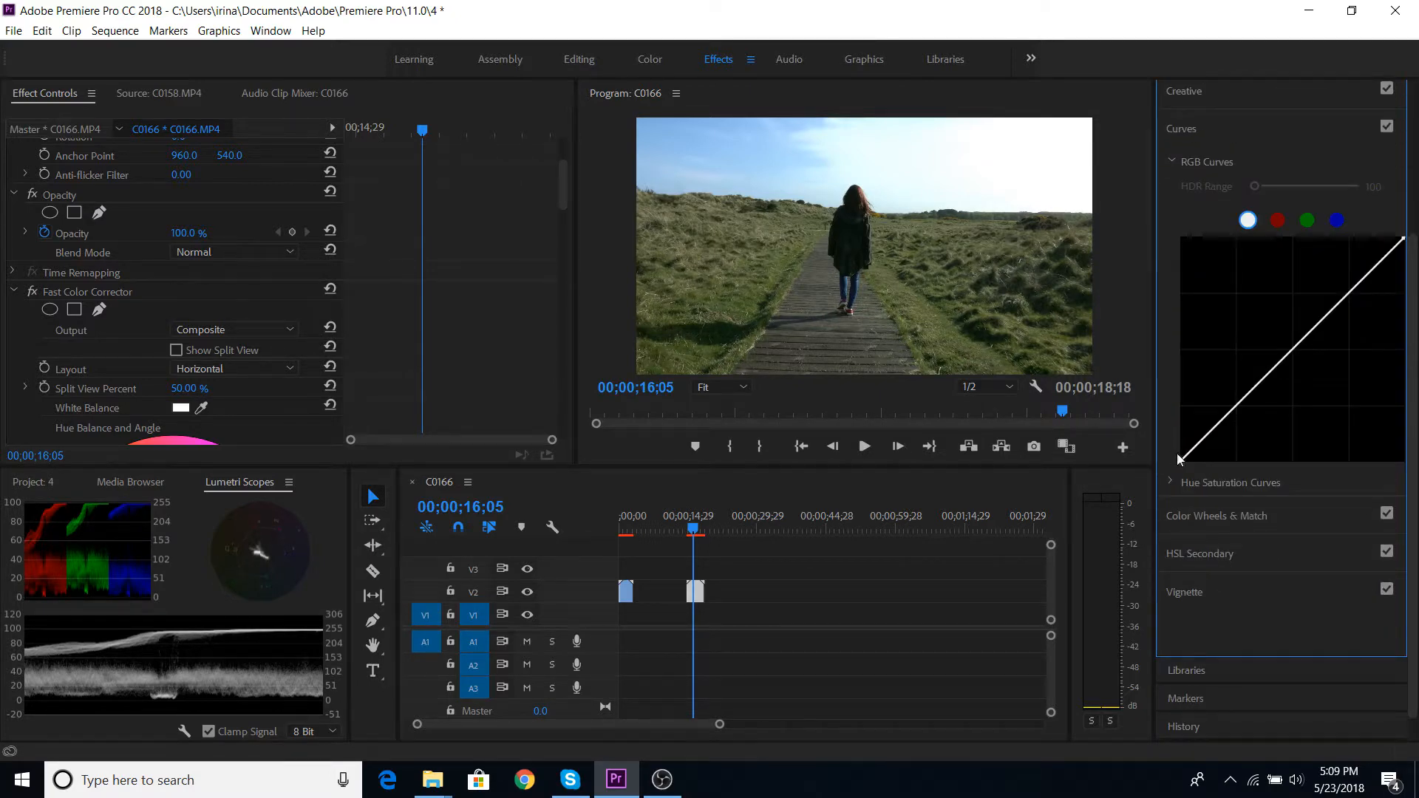
{"action": "left_click_drag", "start_coordinate": [1184, 459], "coordinate": [1187, 459]}
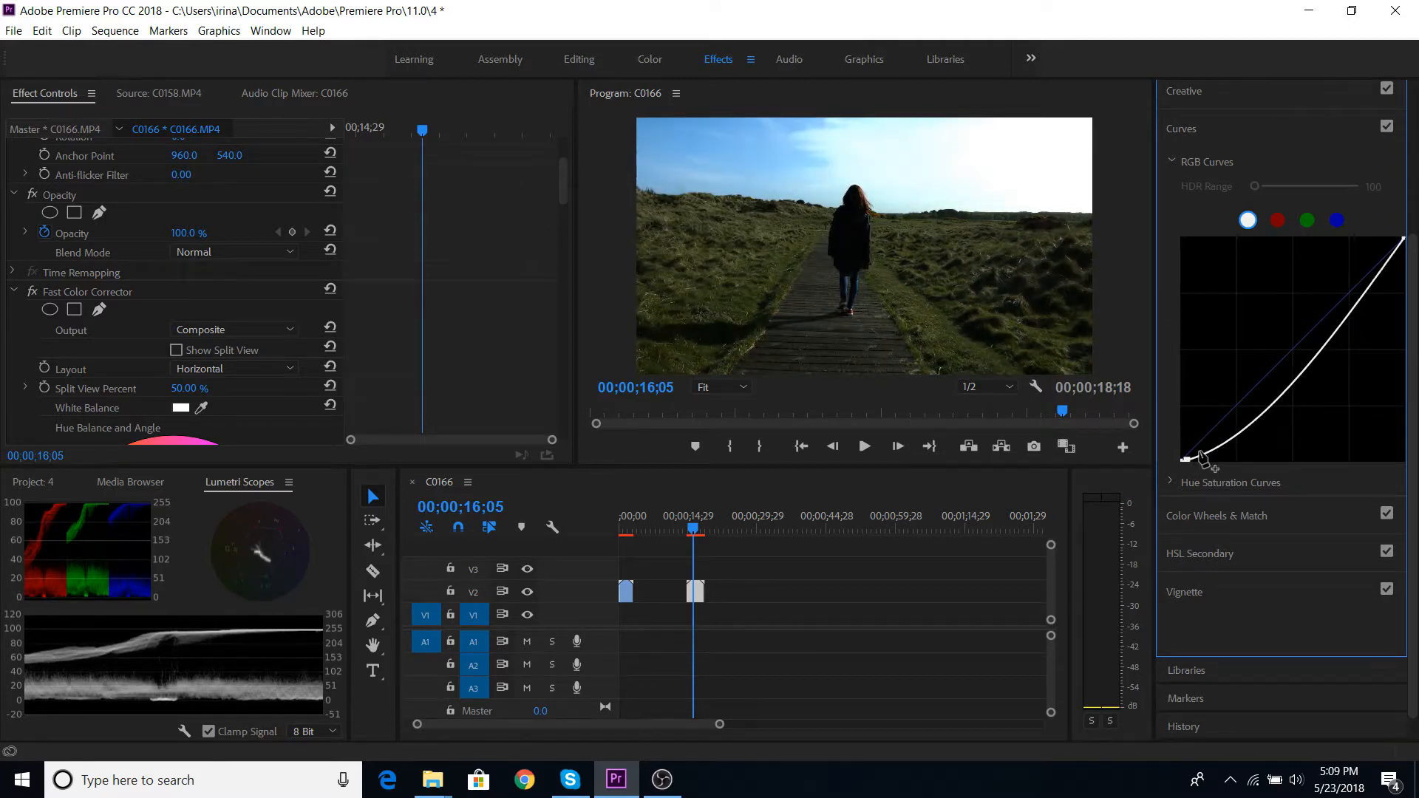
{"action": "double_click", "coordinate": [1198, 453]}
{"action": "left_click_drag", "start_coordinate": [1182, 459], "coordinate": [1189, 464]}
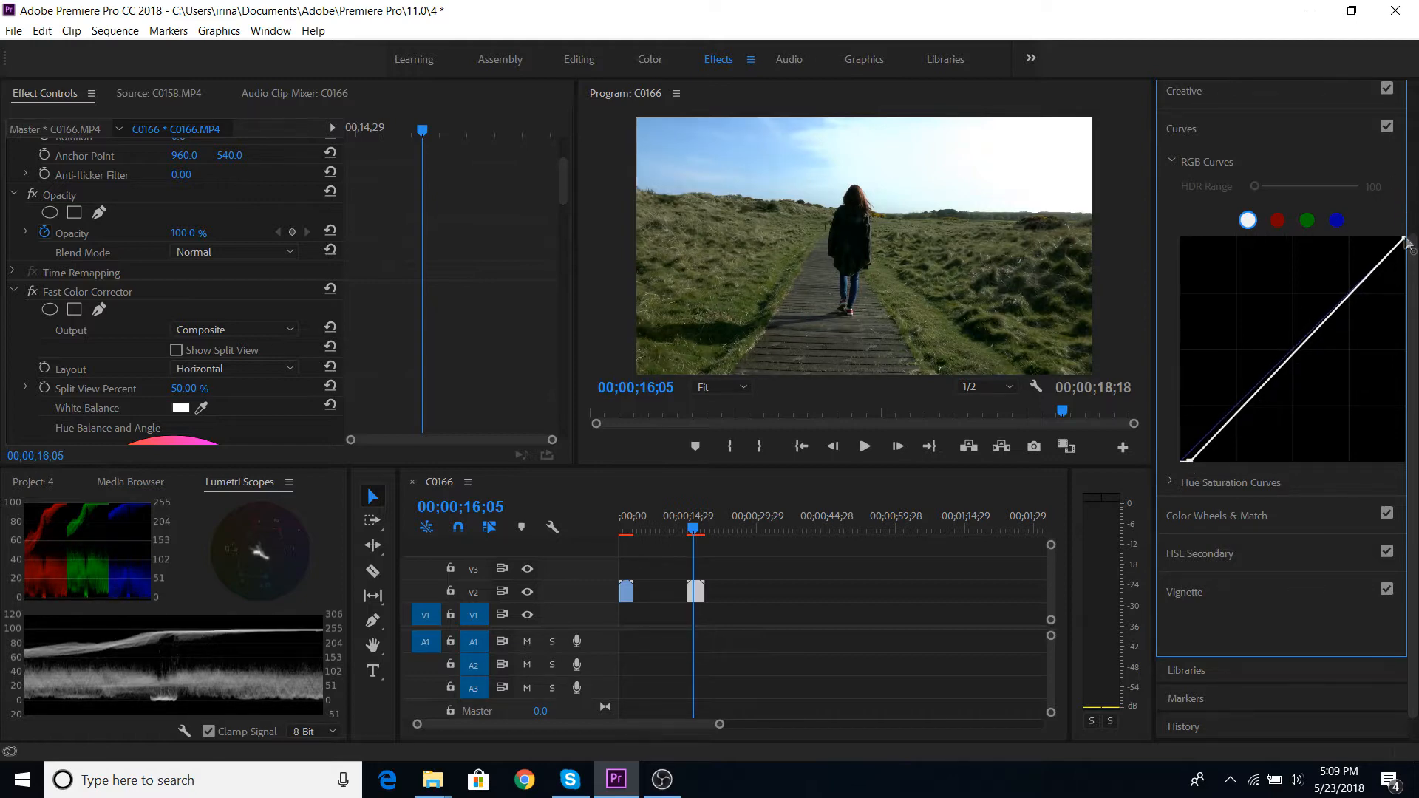
{"action": "left_click_drag", "start_coordinate": [1400, 239], "coordinate": [1392, 240]}
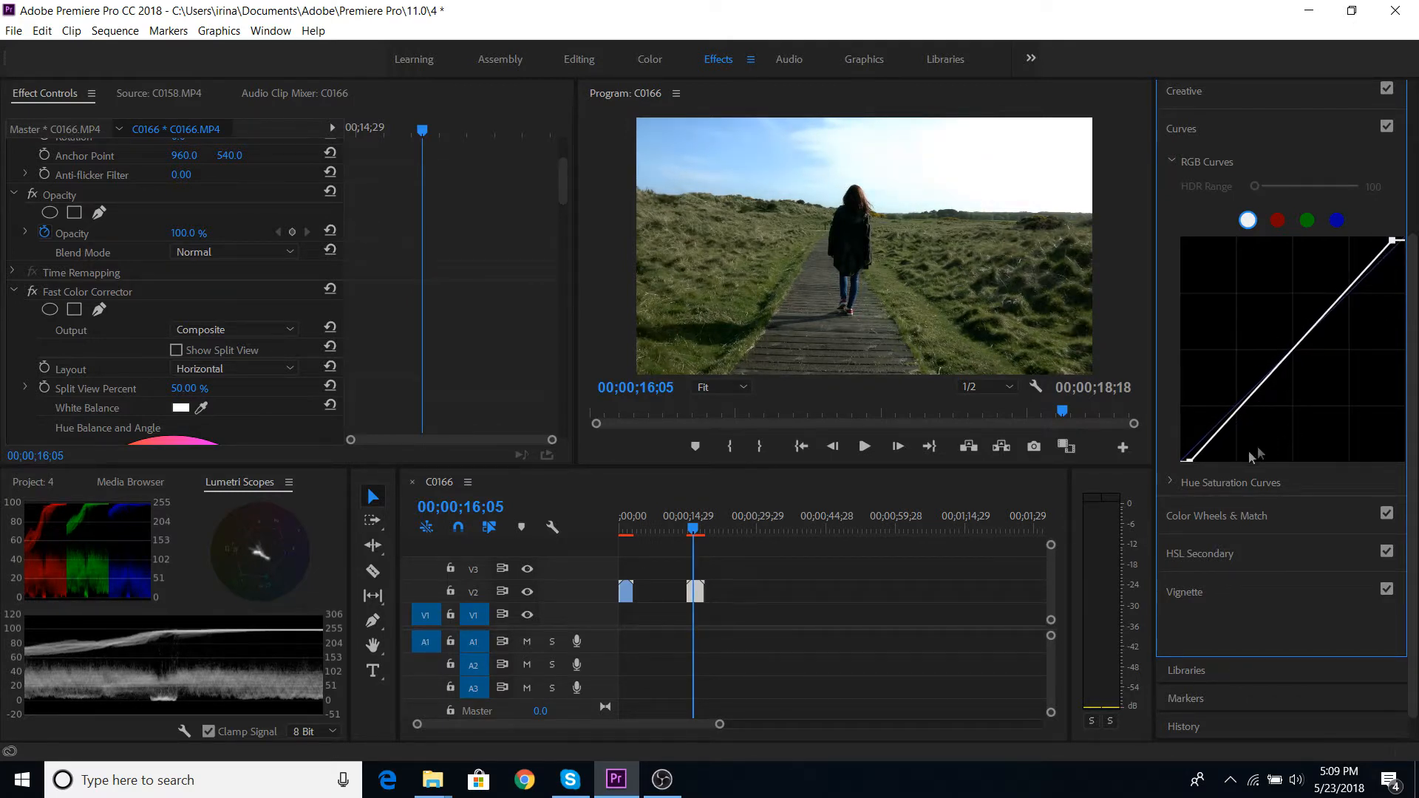
{"action": "left_click_drag", "start_coordinate": [1187, 460], "coordinate": [1195, 463]}
- Set the clip's Lumetri basic correction contrast to 31.0 and shadows to -4.4
{"action": "scroll", "coordinate": [1203, 360], "scroll_direction": "up", "scroll_amount": 3}
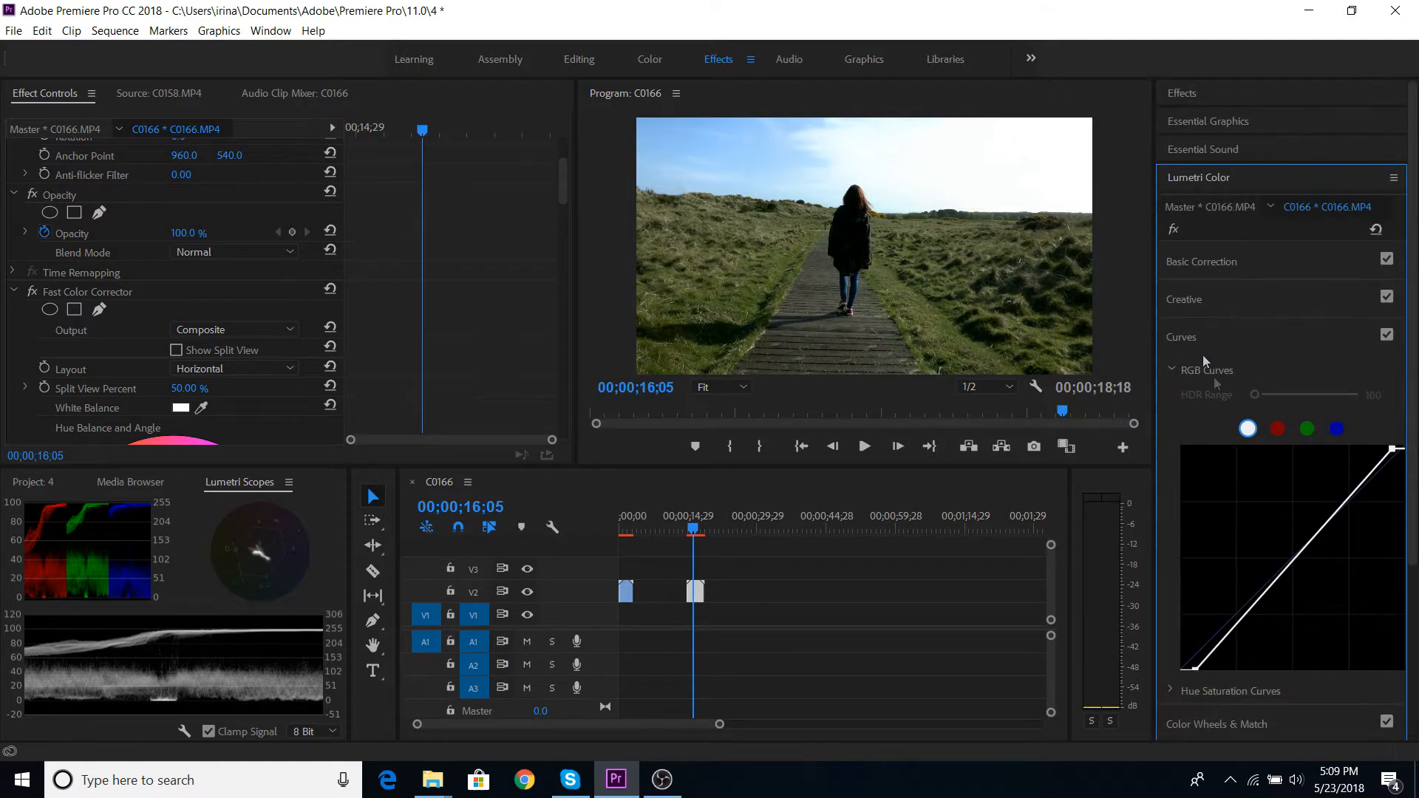
{"action": "left_click", "coordinate": [1180, 262]}
{"action": "scroll", "coordinate": [1215, 370], "scroll_direction": "down", "scroll_amount": 3}
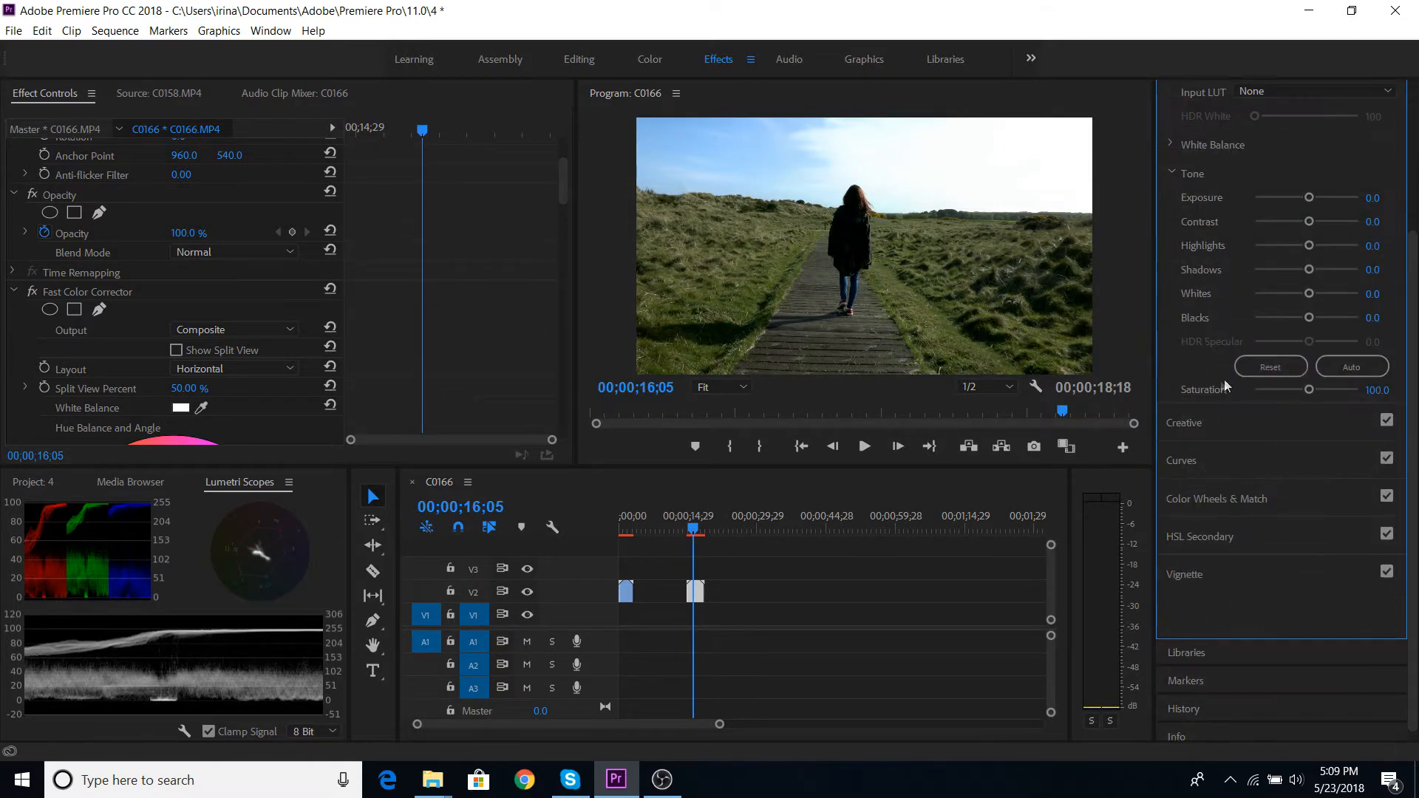
{"action": "left_click_drag", "start_coordinate": [1309, 224], "coordinate": [1321, 224]}
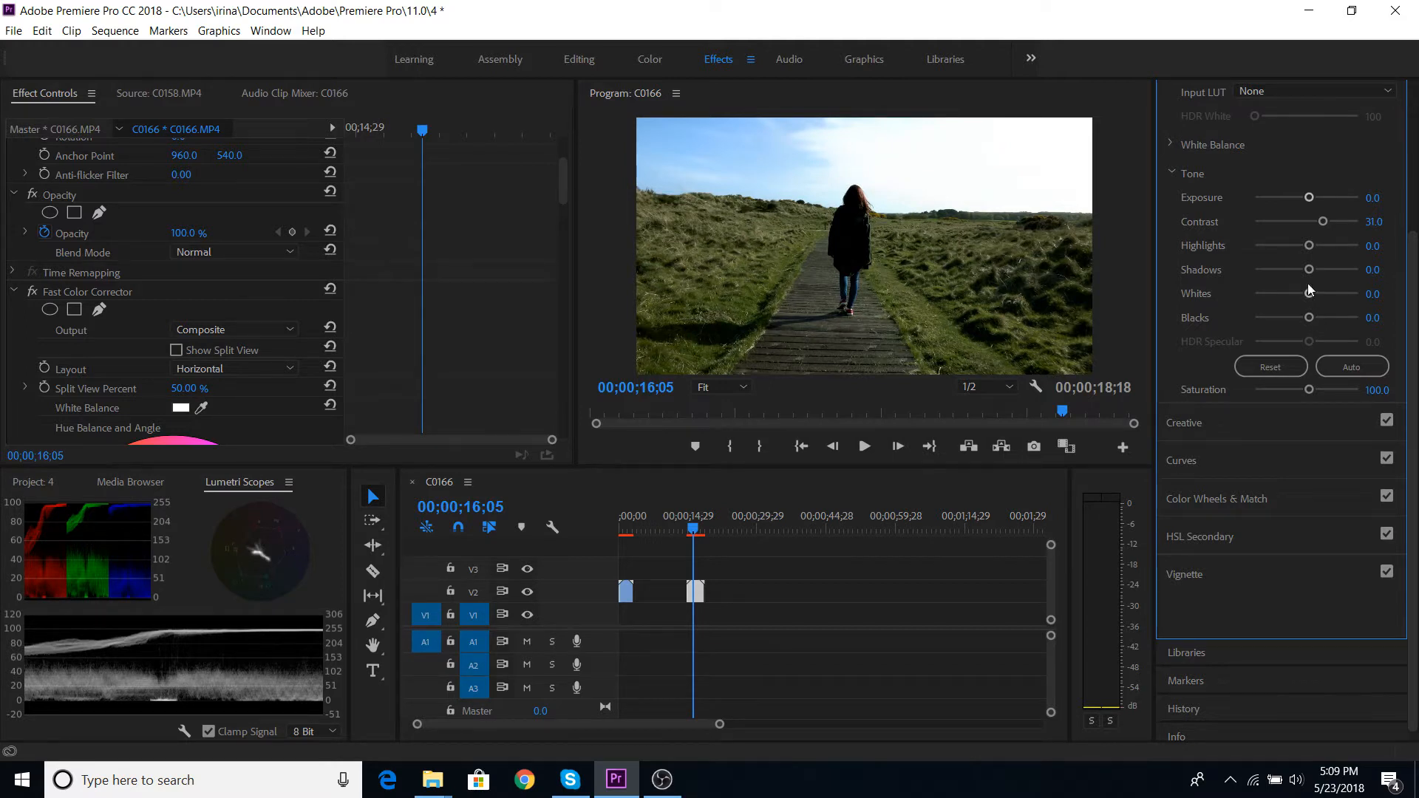
{"action": "left_click_drag", "start_coordinate": [1308, 265], "coordinate": [1302, 263]}
{"action": "scroll", "coordinate": [1279, 295], "scroll_direction": "up", "scroll_amount": 3}
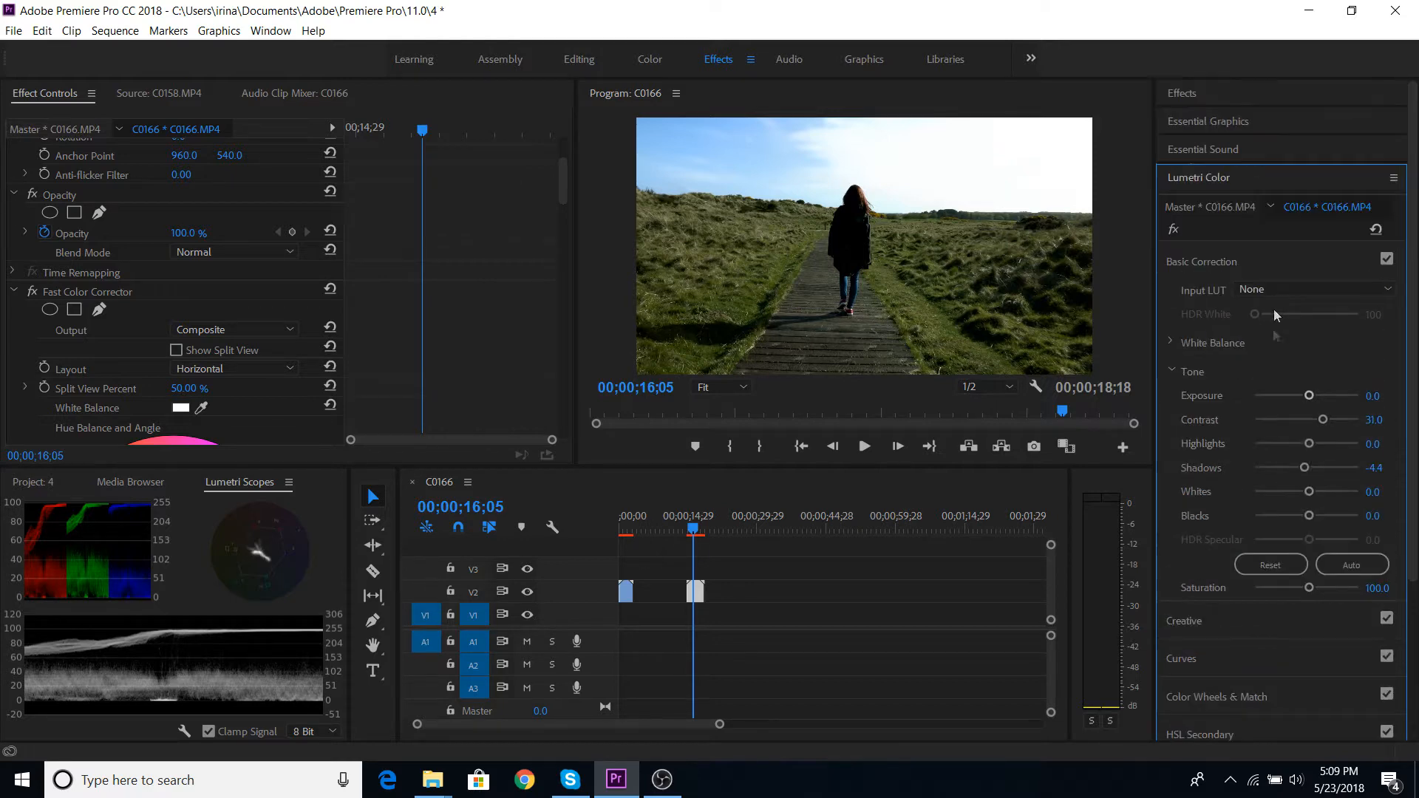